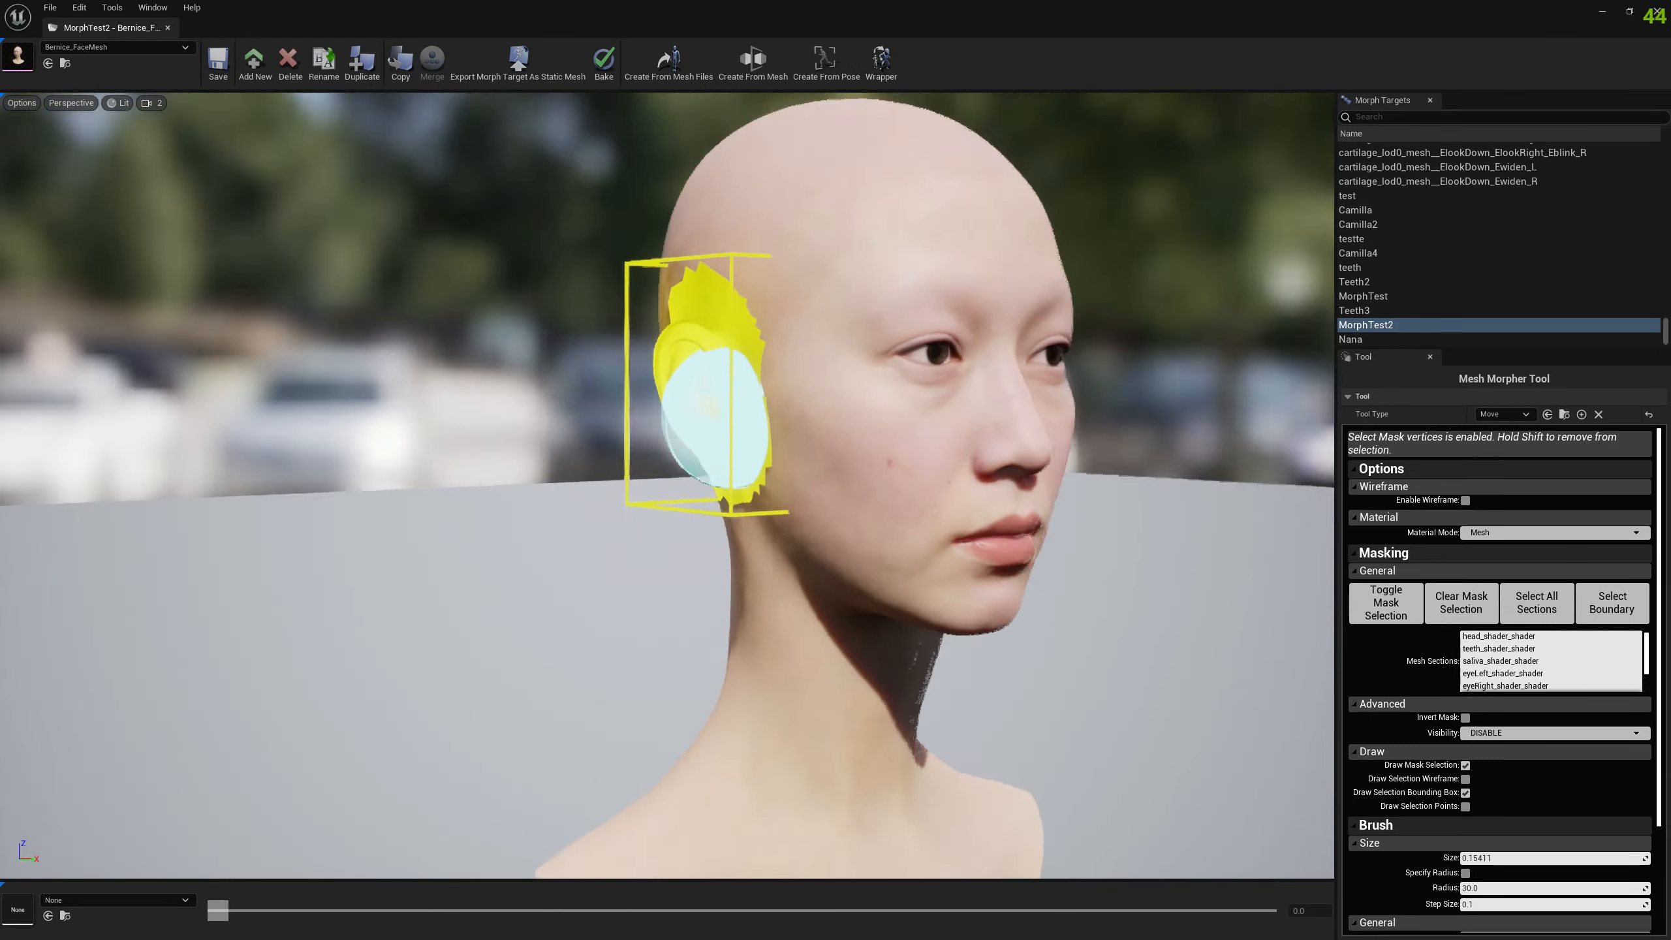
- Export the masked selection of both ears as an OBJ file named ears on drive D
{"action": "middle_click_drag", "start_coordinate": [1021, 406], "coordinate": [1011, 406]}
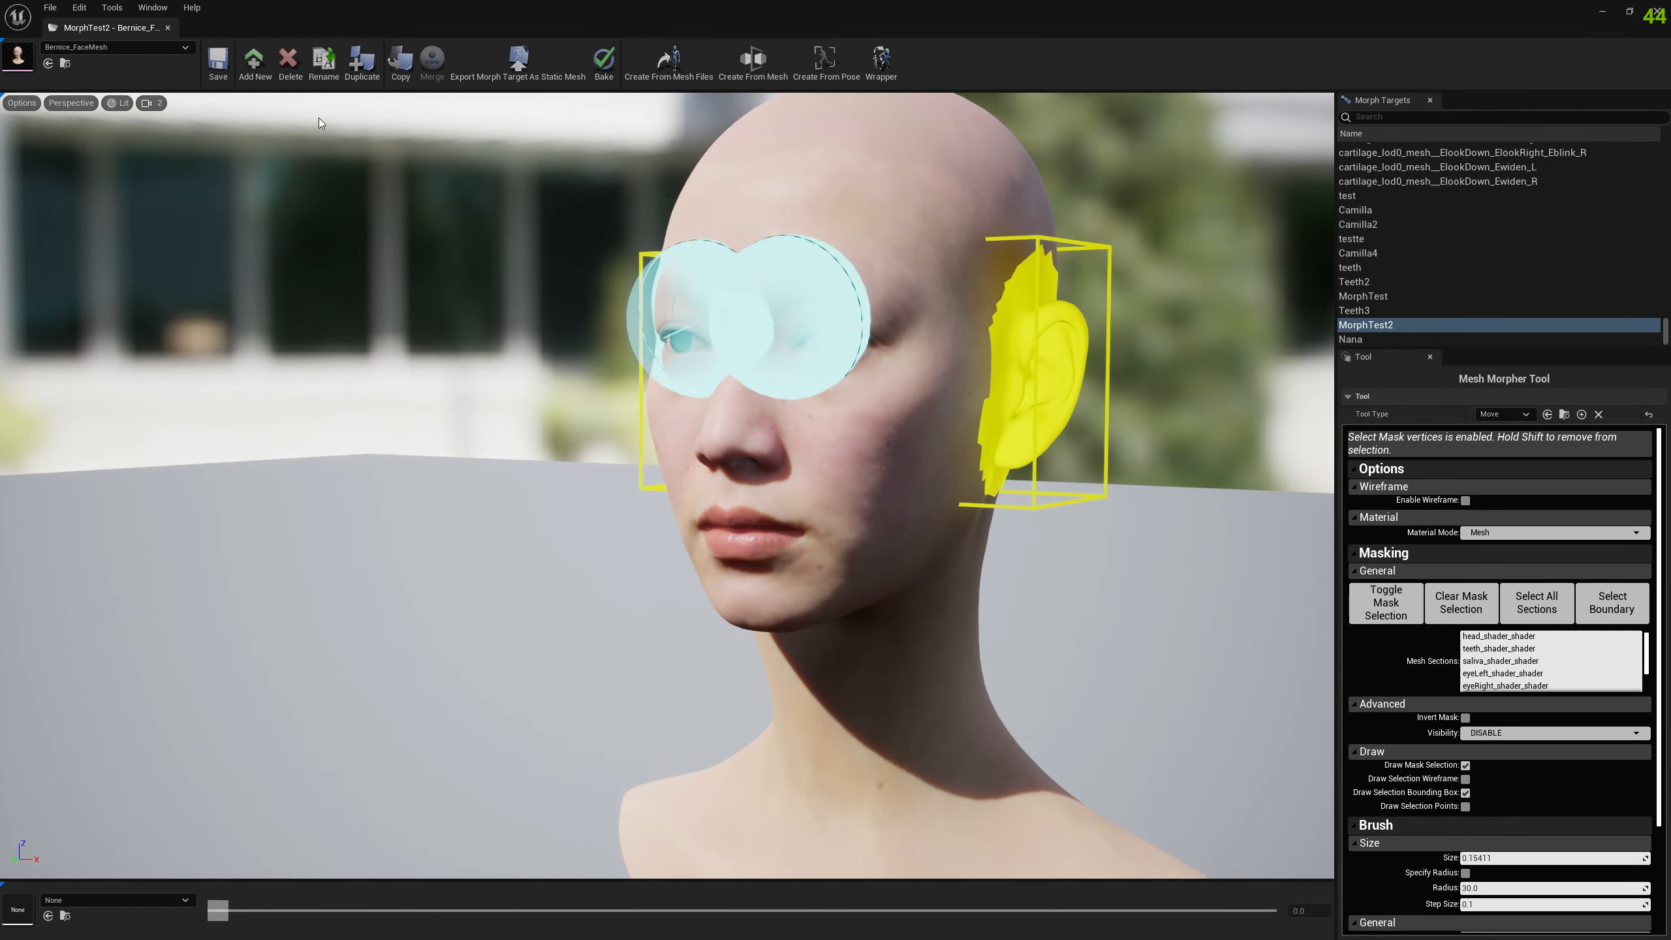
{"action": "left_click", "coordinate": [78, 7]}
{"action": "mouse_move", "coordinate": [139, 173]}
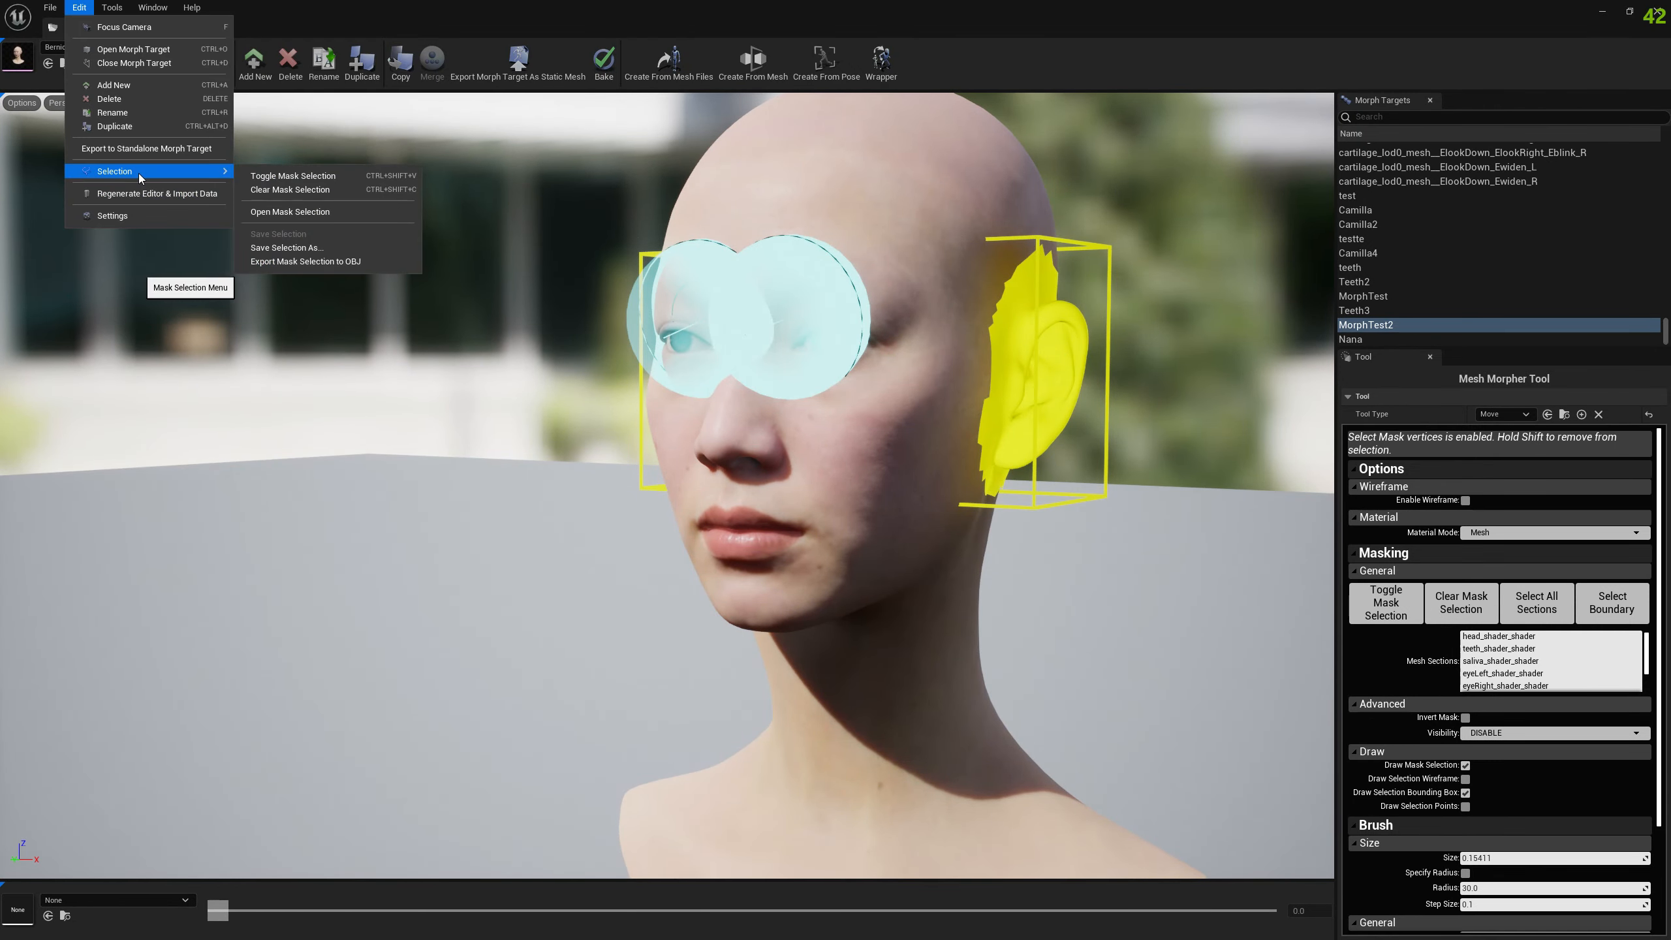
{"action": "left_click", "coordinate": [330, 262]}
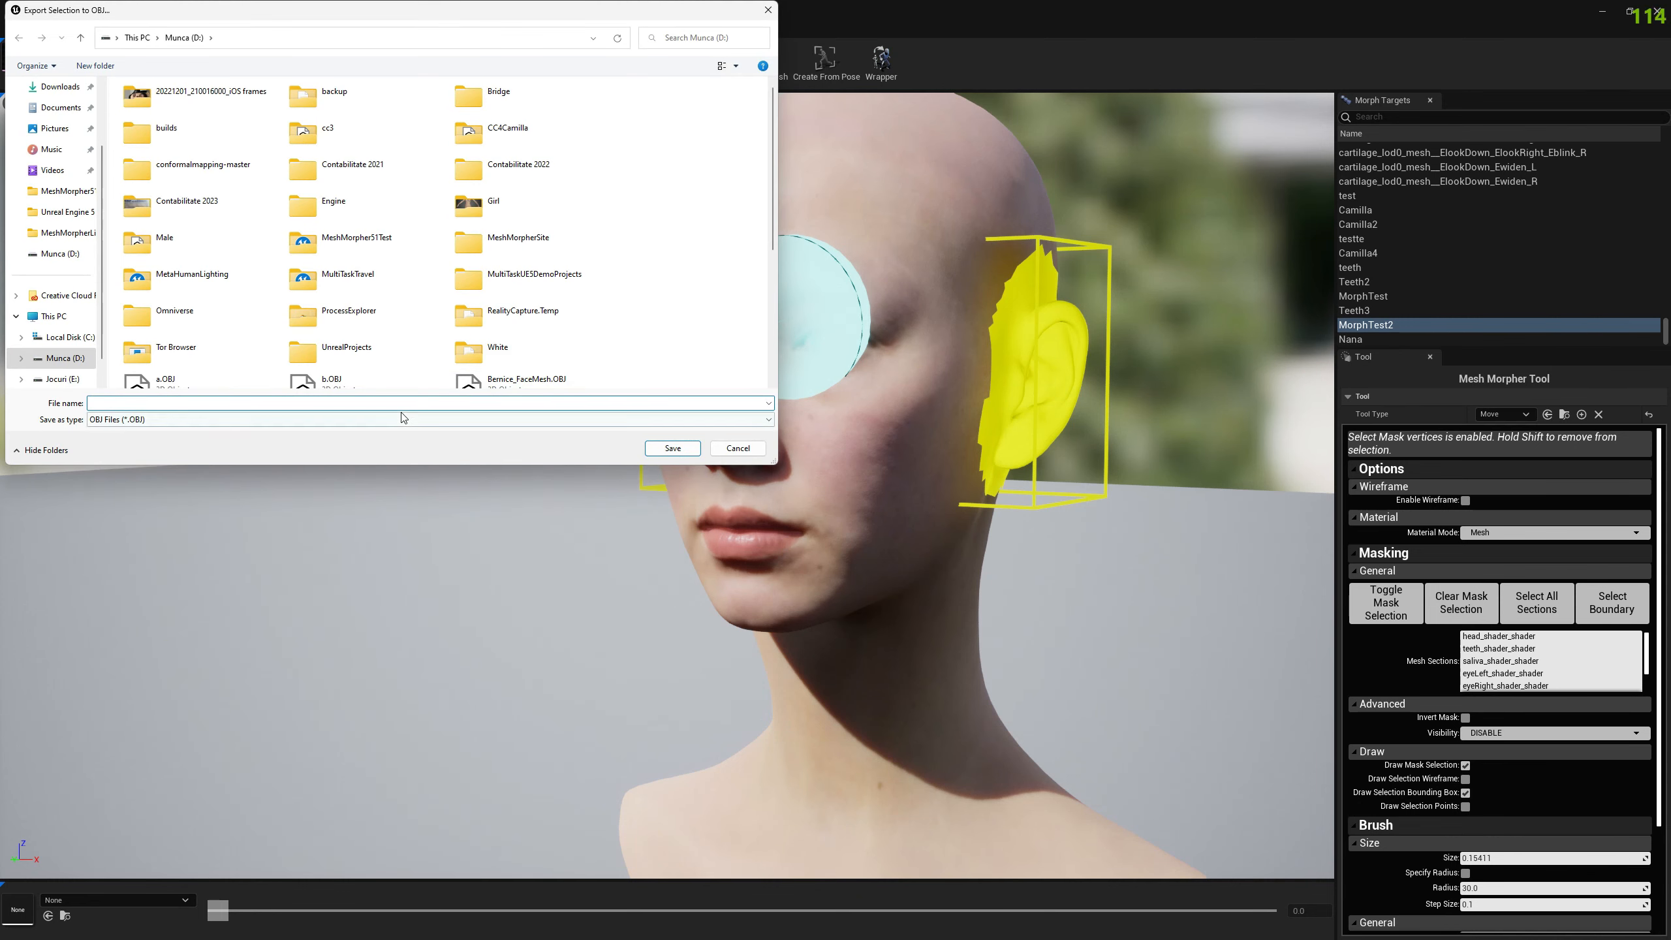
{"action": "type", "text": "ears"}
{"action": "left_click", "coordinate": [690, 448]}
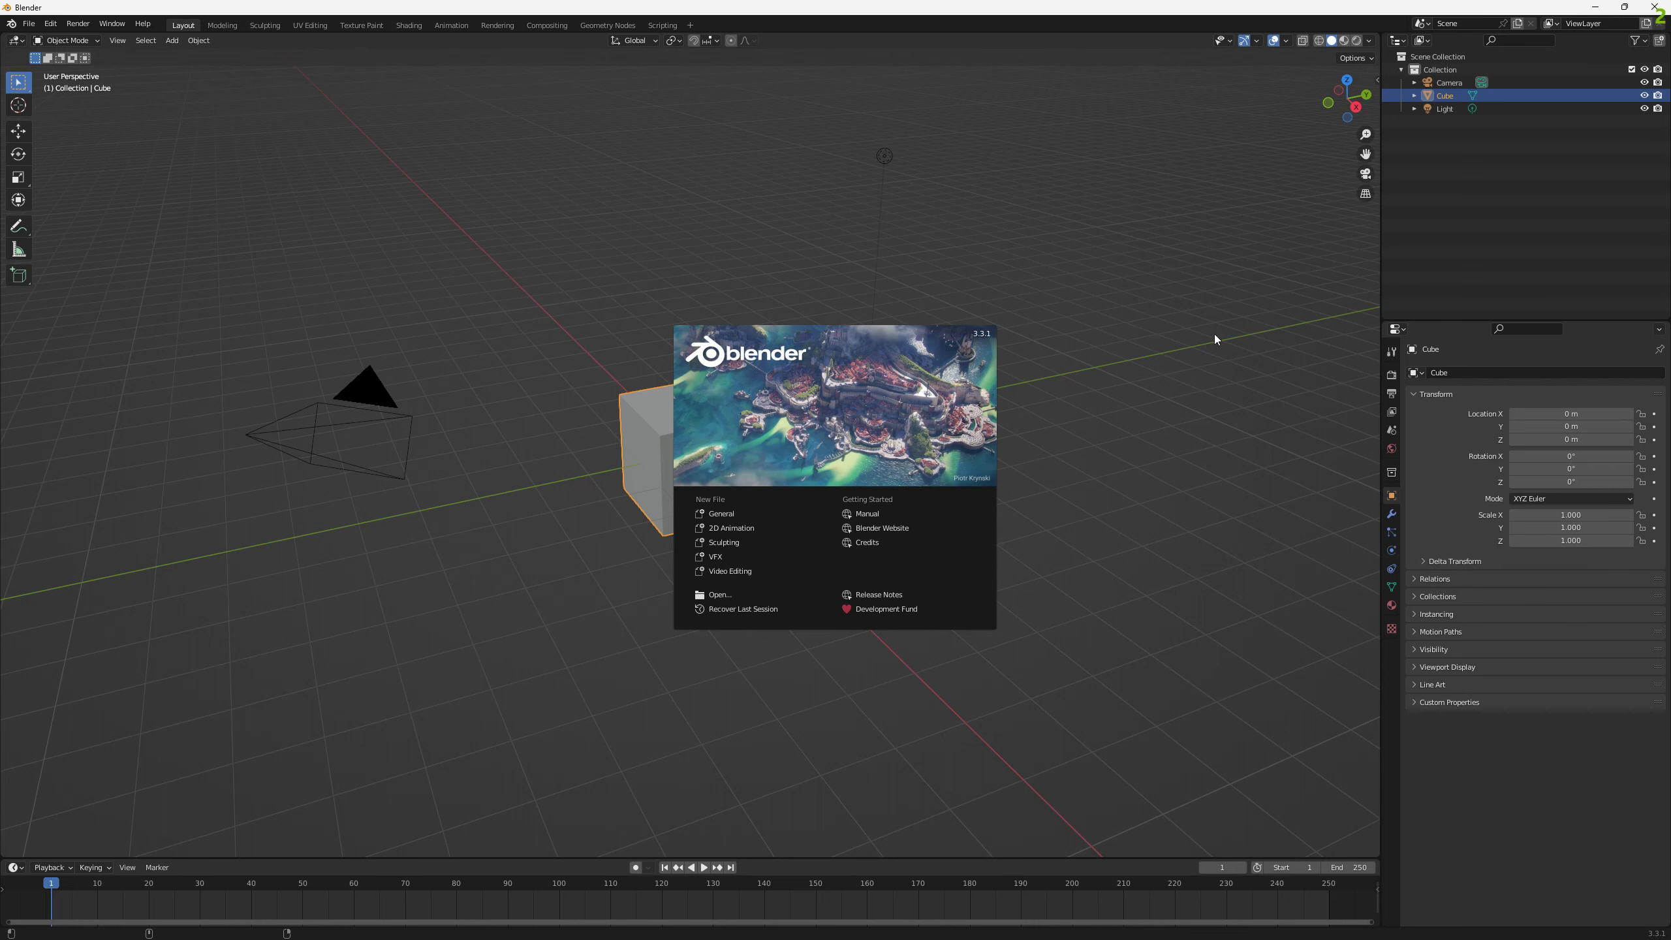
- Switch to Blender and delete the default camera, cube and light from the scene
{"action": "left_click", "coordinate": [1478, 188]}
{"action": "left_click", "coordinate": [1440, 83]}
{"action": "key", "text": "Delete"}
{"action": "left_click", "coordinate": [1446, 83]}
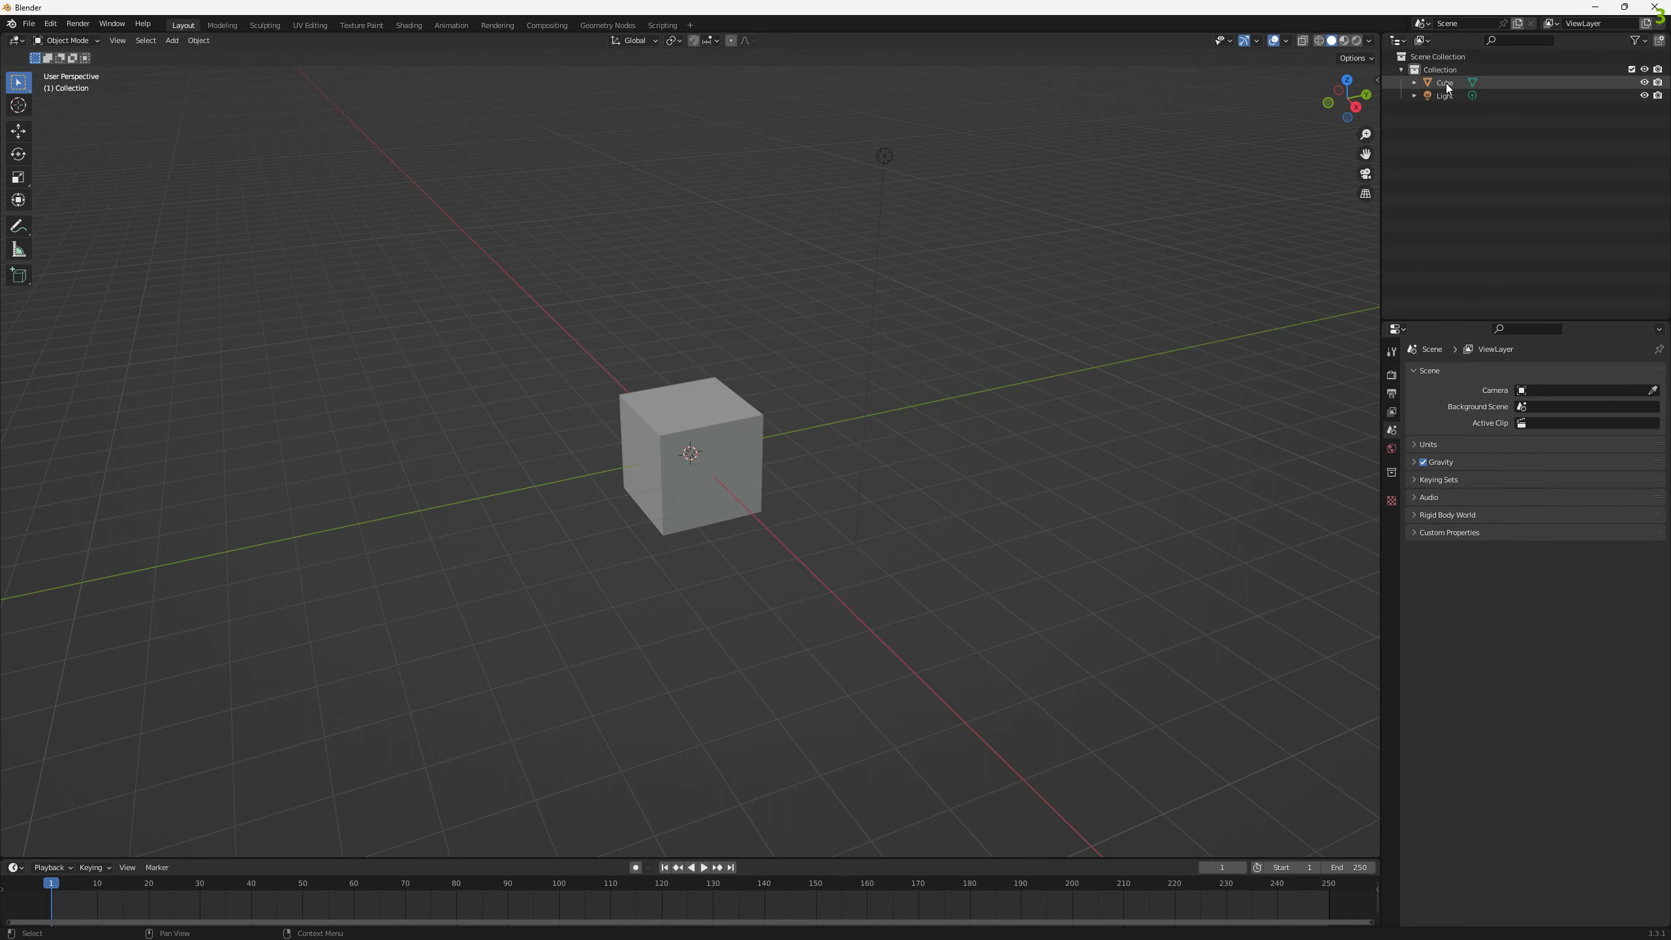
{"action": "key", "text": "Delete"}
{"action": "left_click", "coordinate": [1446, 83]}
{"action": "key", "text": "Delete"}
- Import ears.OBJ from drive D as Wavefront OBJ with the forward axis set to X
{"action": "left_click", "coordinate": [30, 24]}
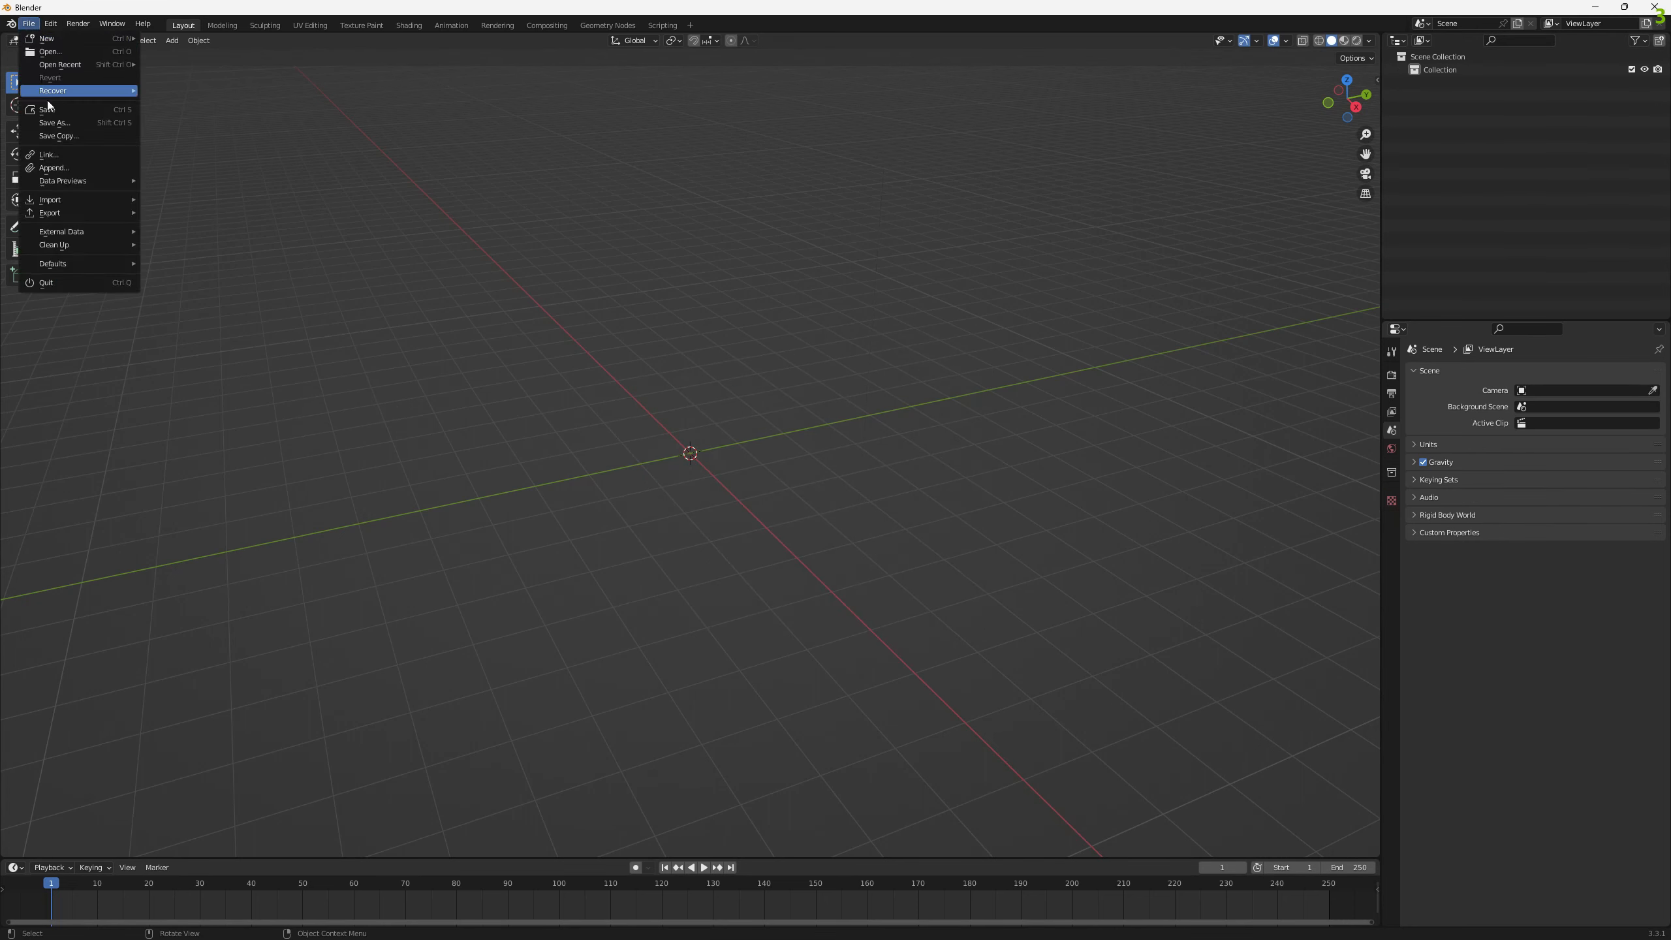
{"action": "mouse_move", "coordinate": [61, 201]}
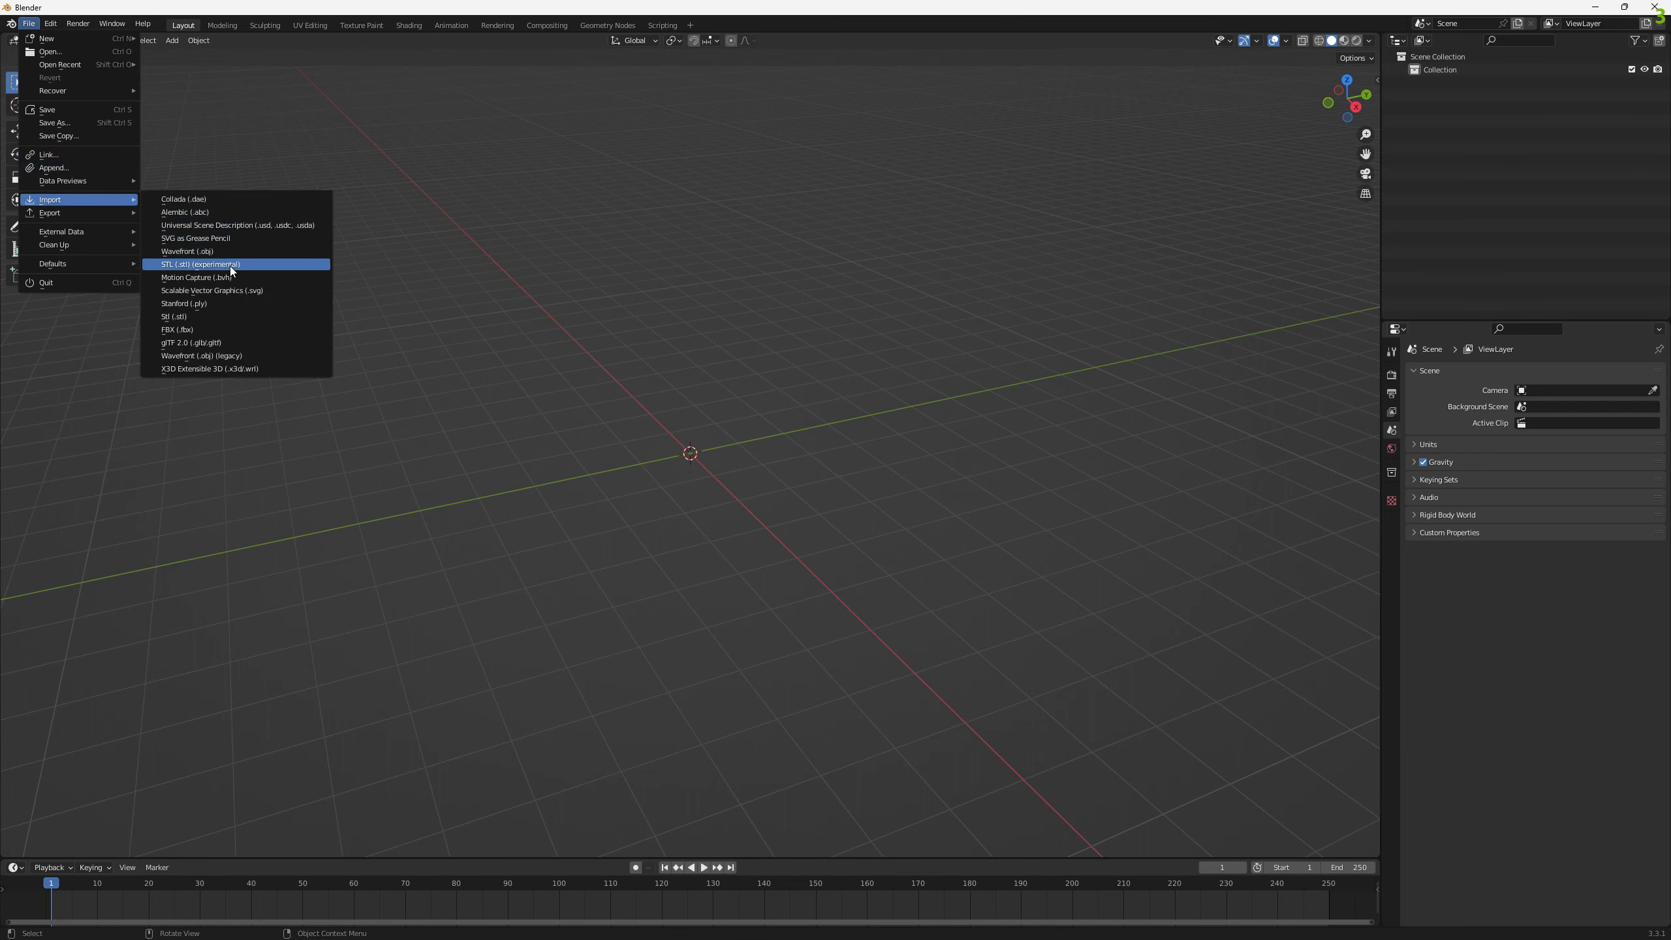
{"action": "left_click", "coordinate": [197, 252]}
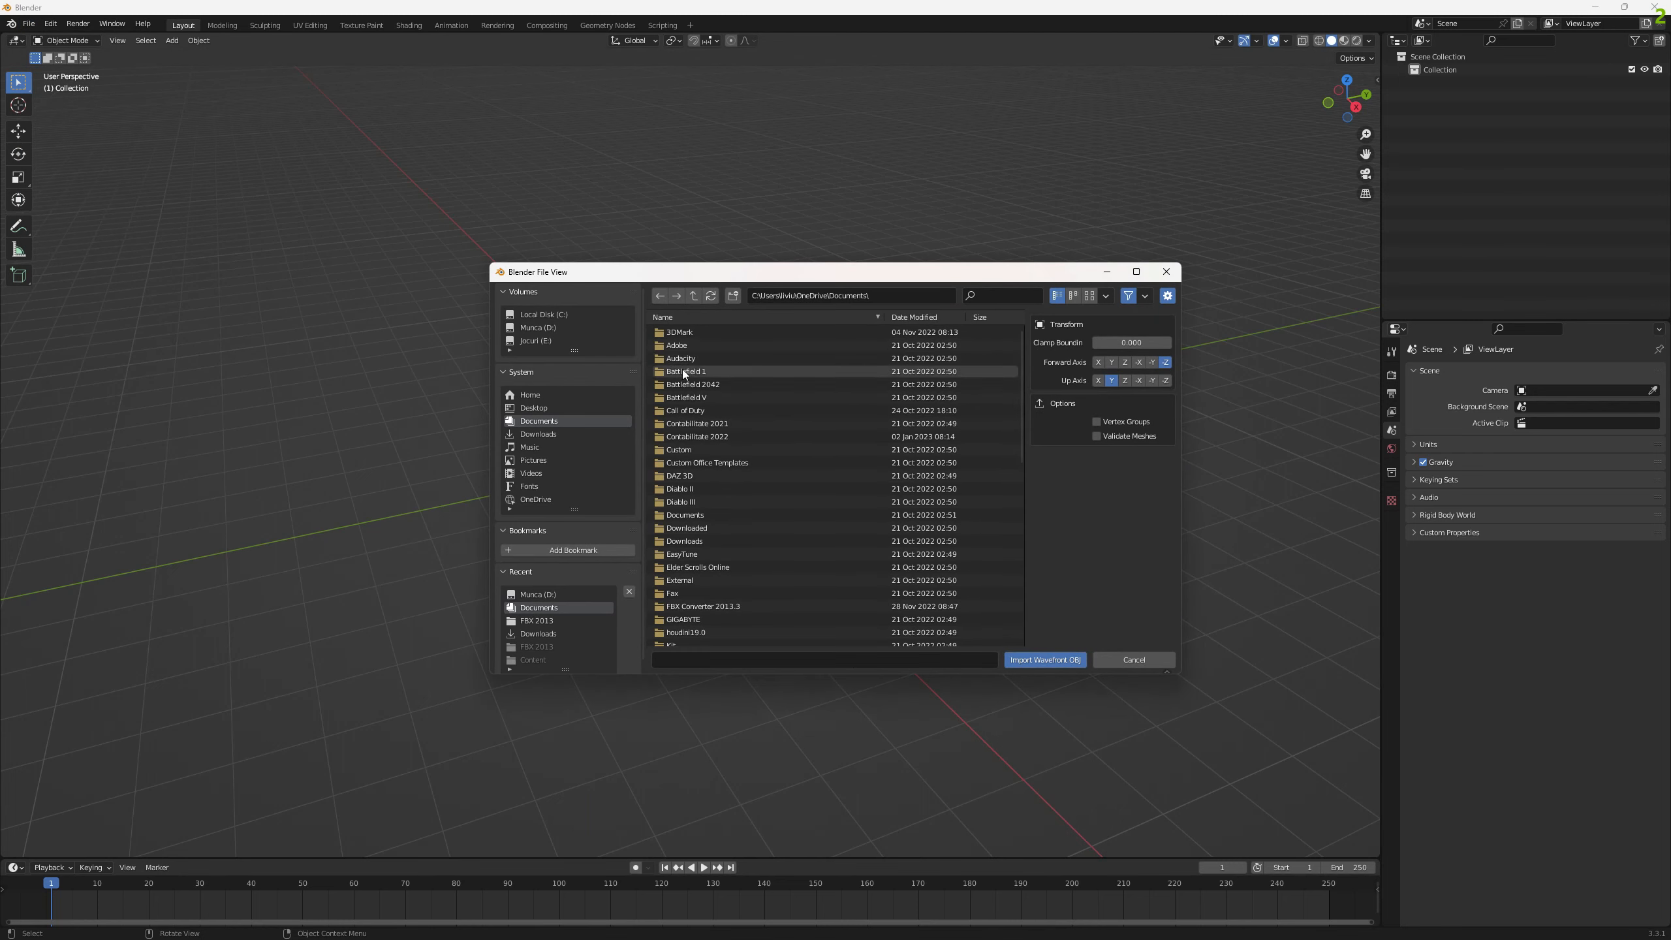
{"action": "left_click", "coordinate": [541, 606]}
{"action": "scroll", "coordinate": [851, 511], "scroll_direction": "down", "scroll_amount": 10}
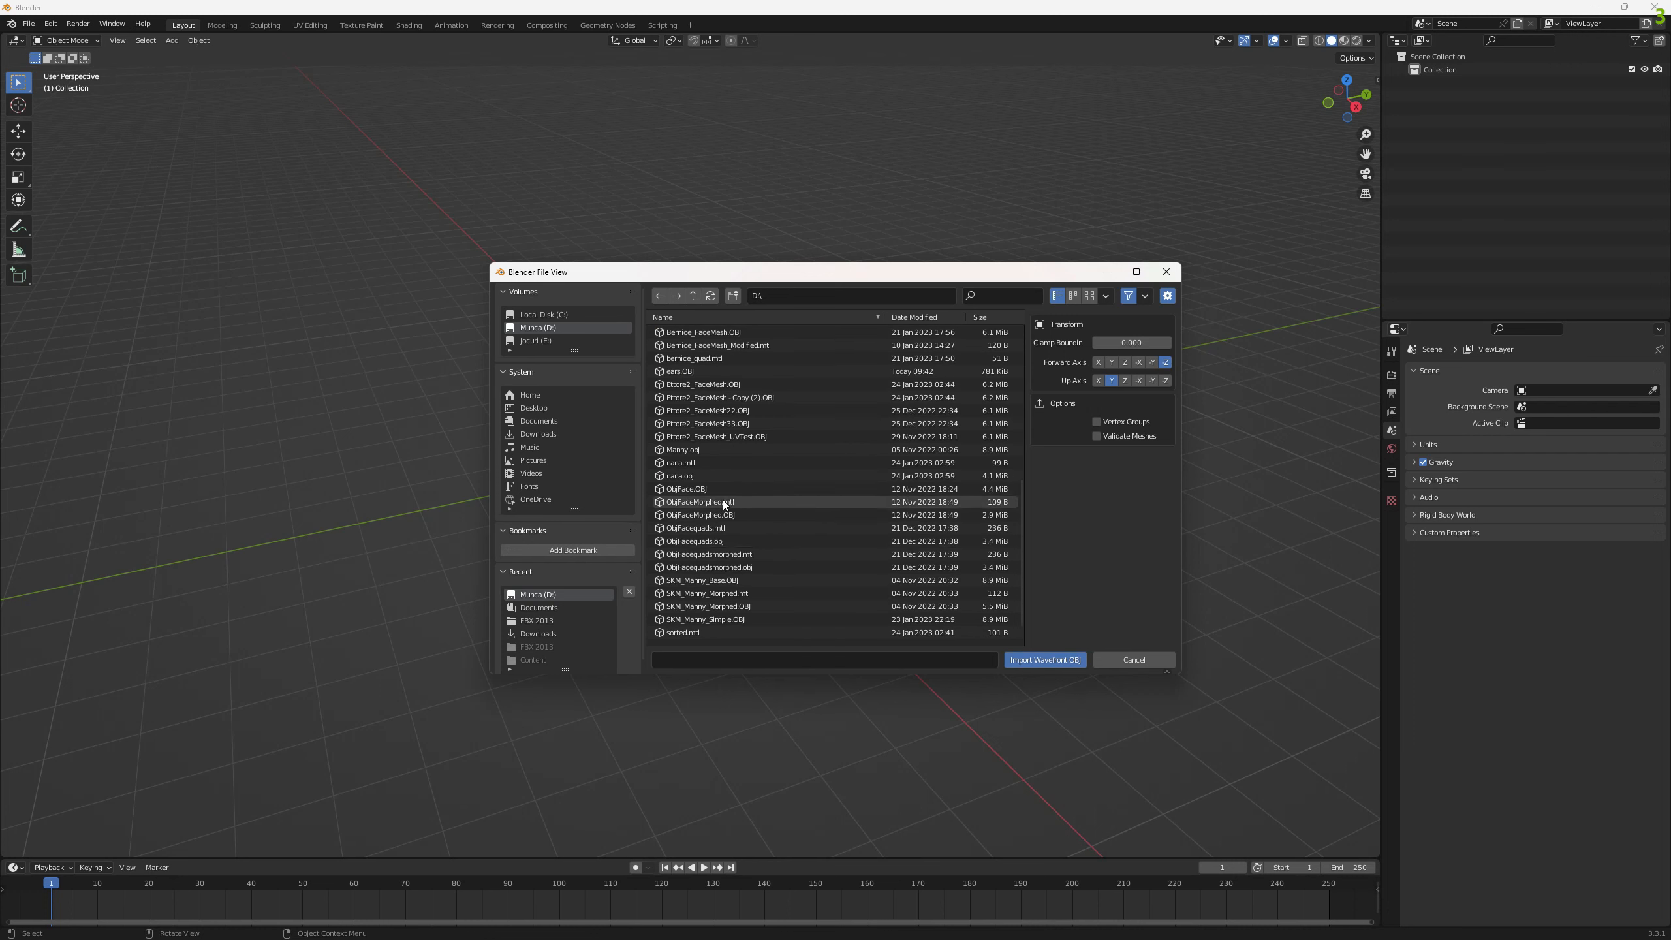
{"action": "left_click", "coordinate": [683, 372]}
{"action": "left_click", "coordinate": [1102, 363]}
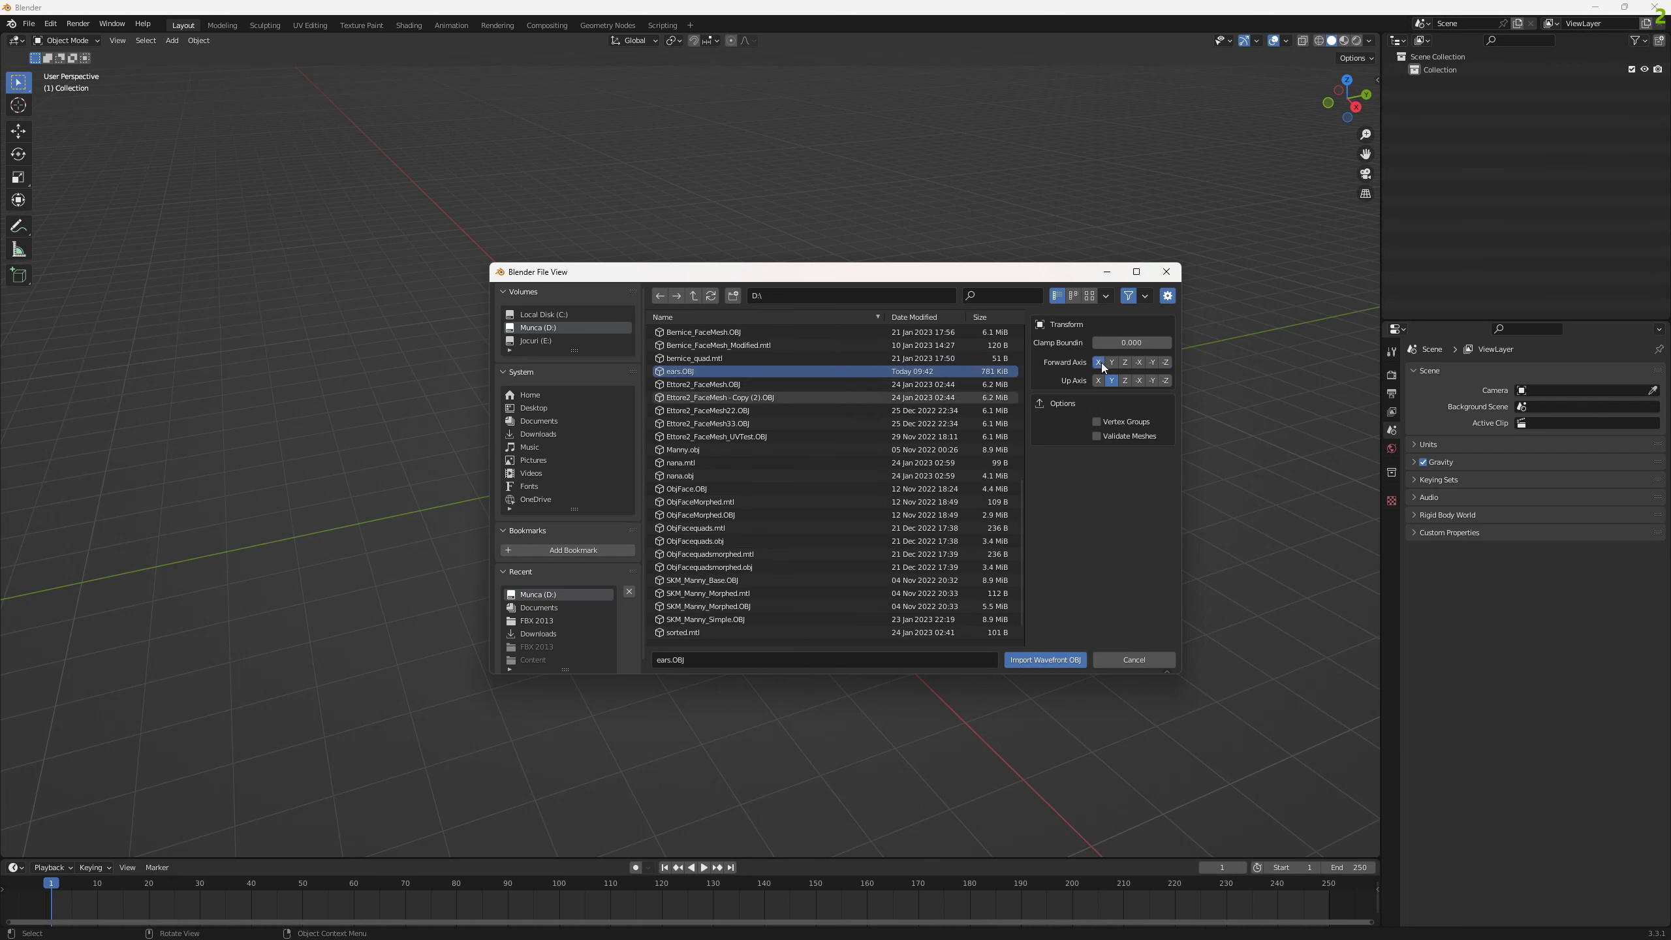
{"action": "left_click", "coordinate": [1045, 661]}
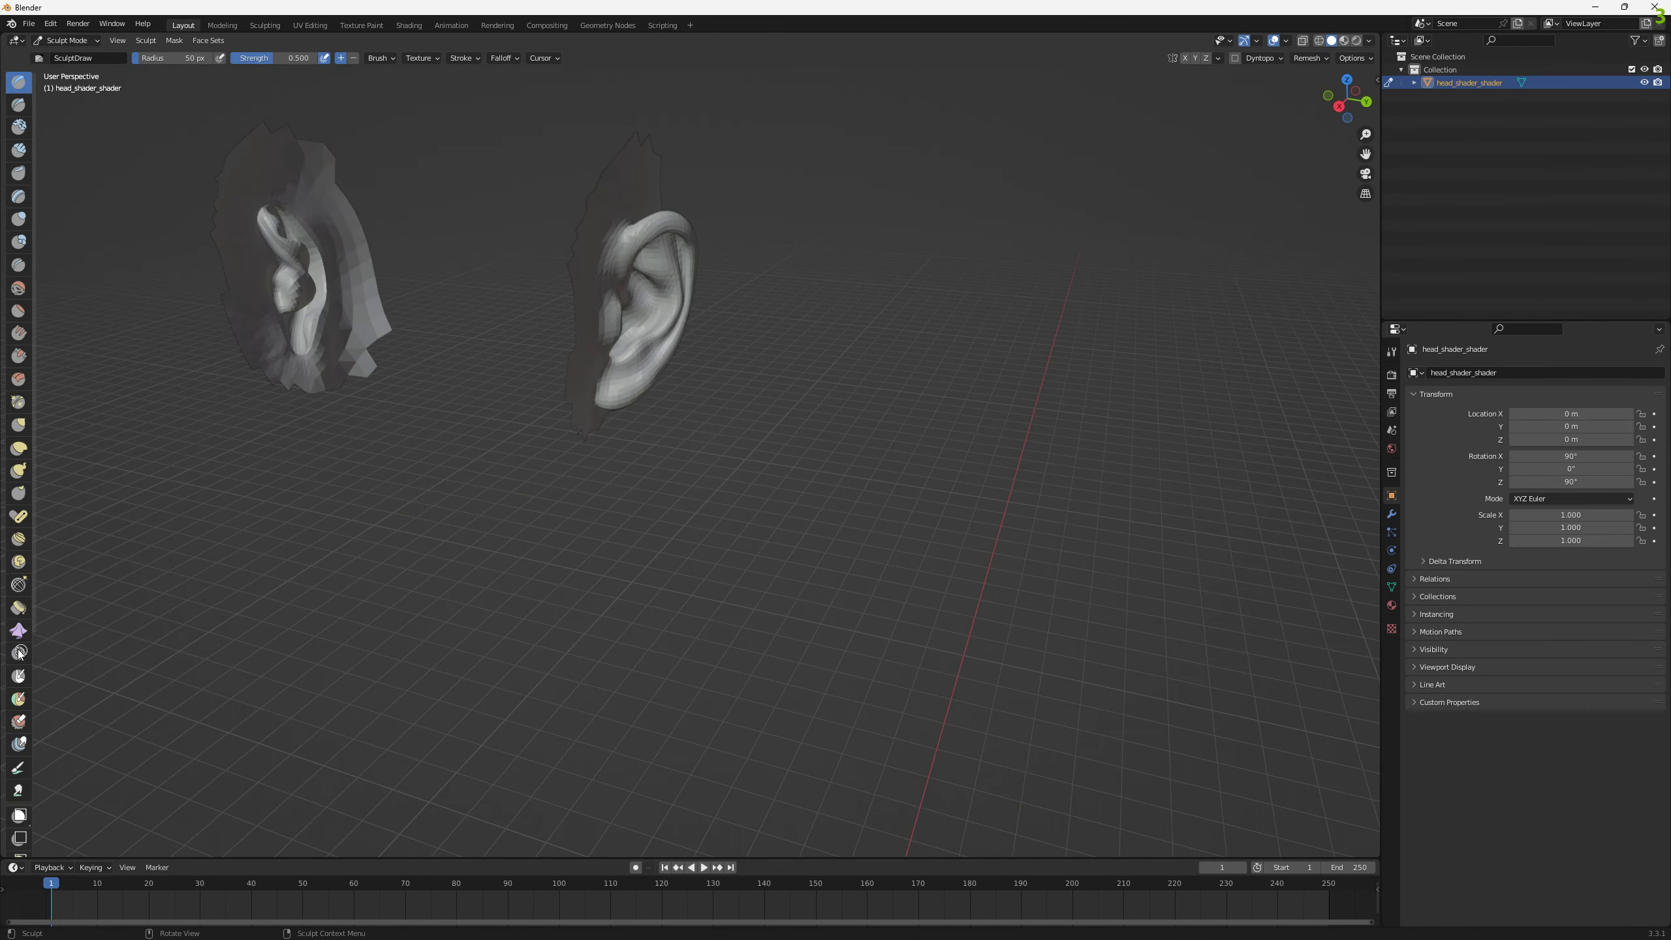
- Using the Grab brush with a 141 px radius, pull the upper rim of the fully visible ear outward and upward
{"action": "left_click", "coordinate": [18, 425]}
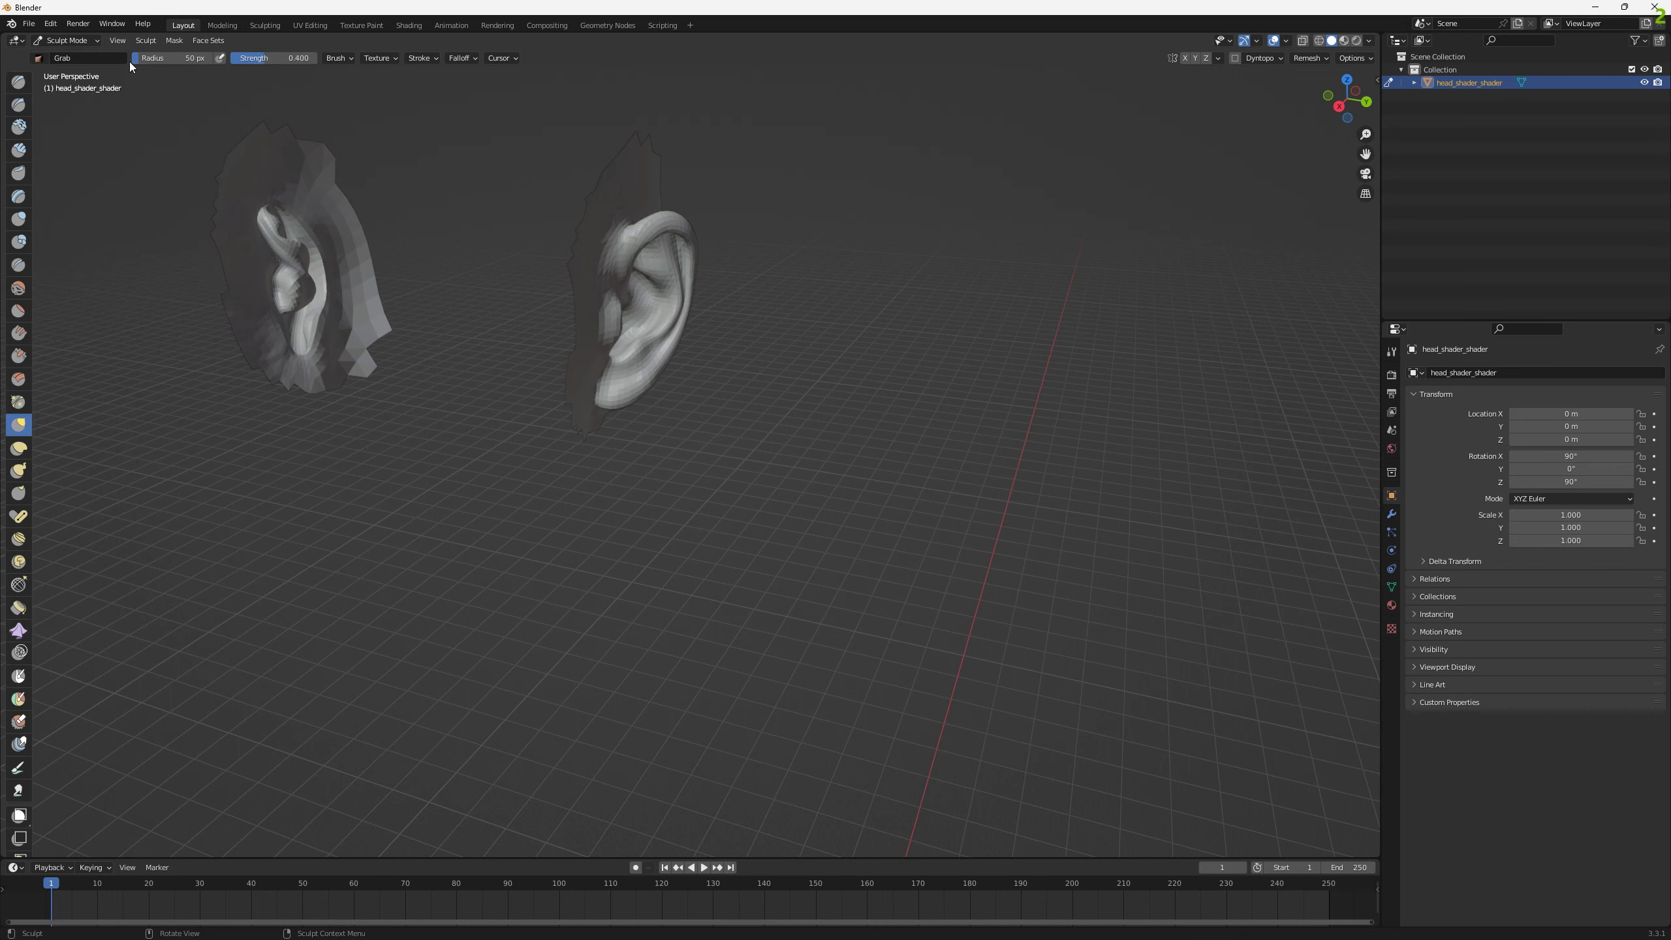
{"action": "left_click_drag", "start_coordinate": [161, 58], "coordinate": [175, 58]}
{"action": "mouse_move", "coordinate": [692, 220]}
{"action": "left_mouse_down"}
{"action": "mouse_move", "coordinate": [708, 212]}
{"action": "mouse_move", "coordinate": [682, 231]}
{"action": "mouse_move", "coordinate": [740, 198]}
{"action": "left_mouse_up"}
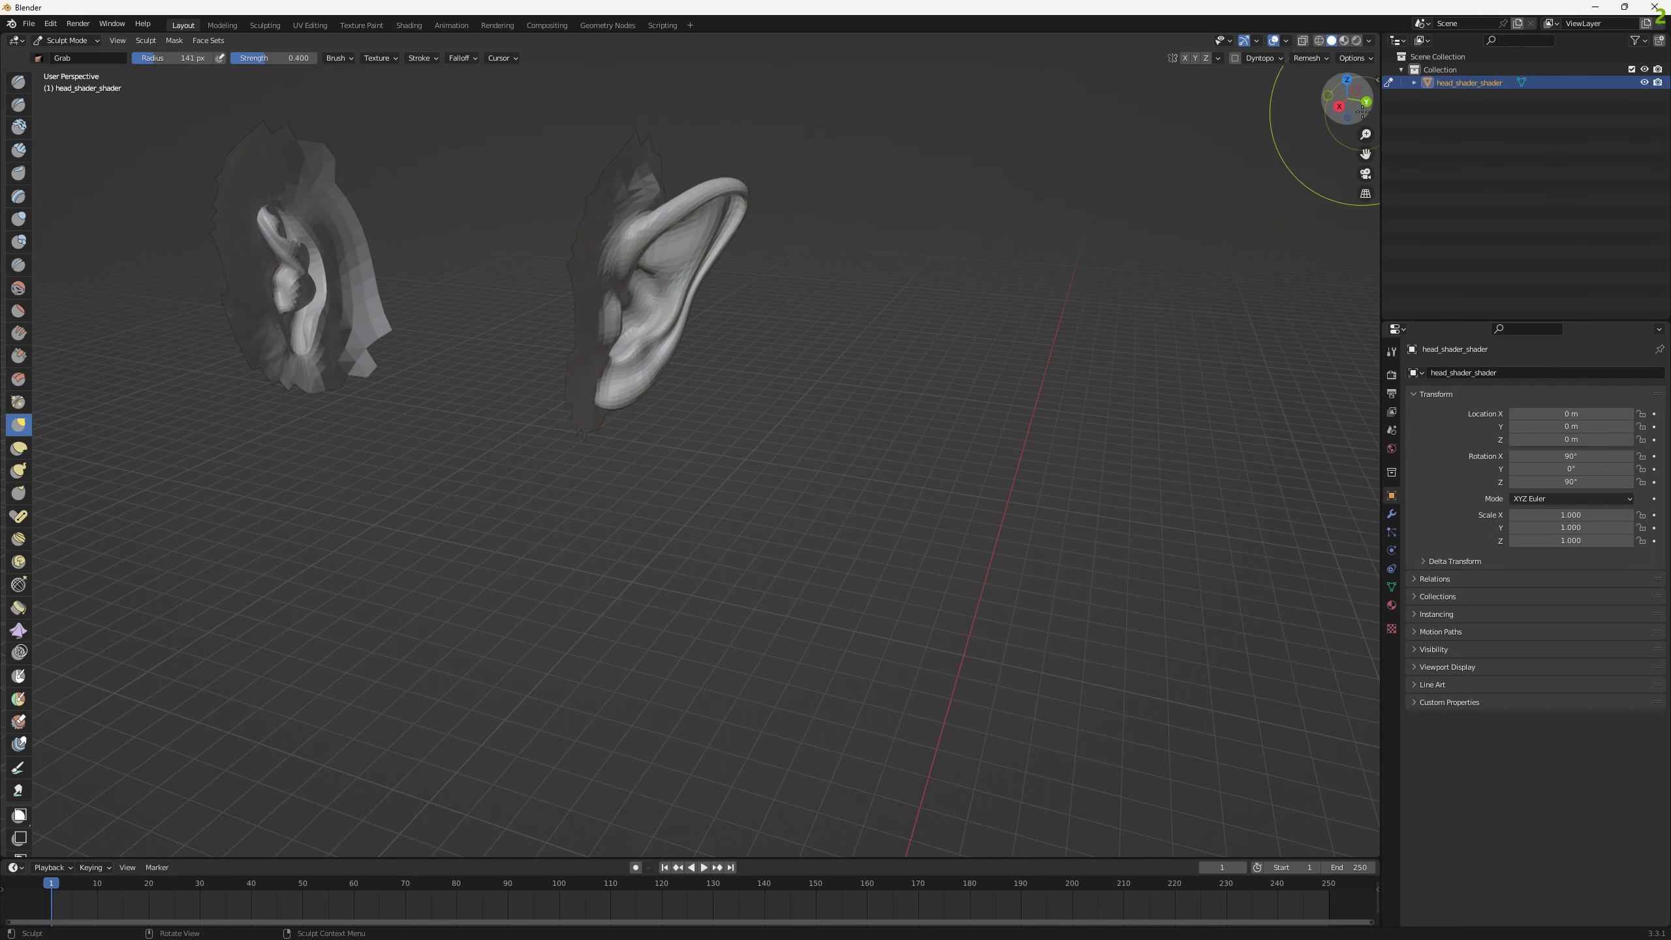
- Pull the upper rim of the opposite, still unmodified ear outward and upward with the Grab brush
{"action": "mouse_move", "coordinate": [1365, 154]}
{"action": "left_mouse_down"}
{"action": "mouse_move", "coordinate": [1379, 145]}
{"action": "mouse_move", "coordinate": [1255, 218]}
{"action": "mouse_move", "coordinate": [1362, 183]}
{"action": "left_mouse_up"}
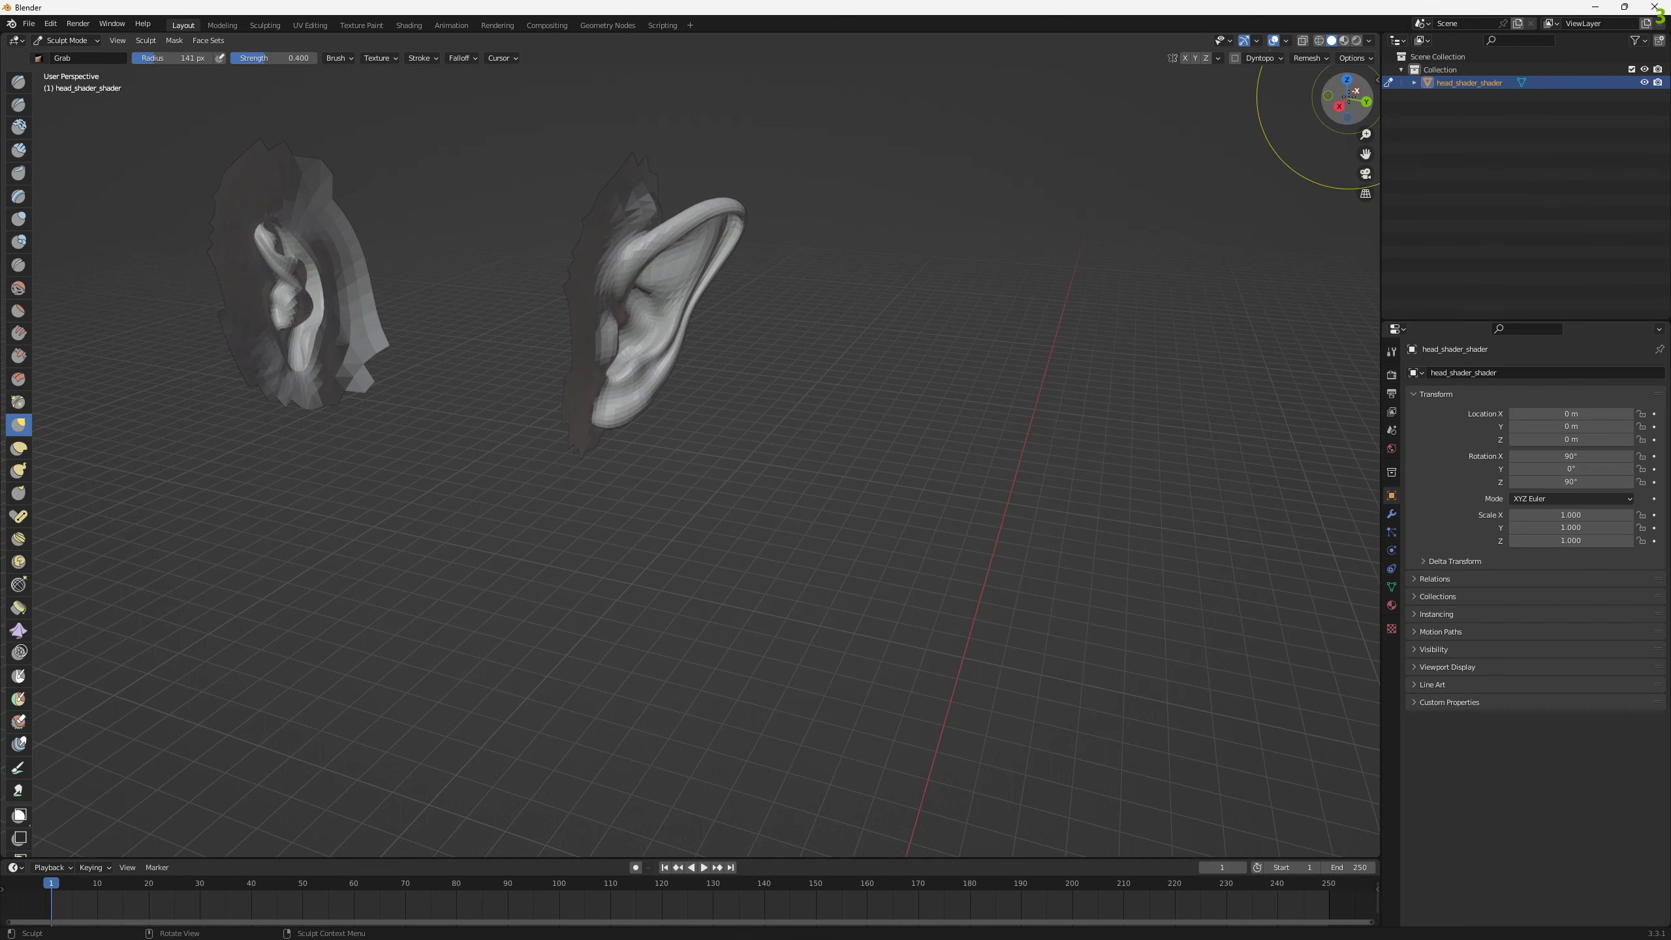
{"action": "left_click_drag", "start_coordinate": [1350, 109], "coordinate": [1428, 108]}
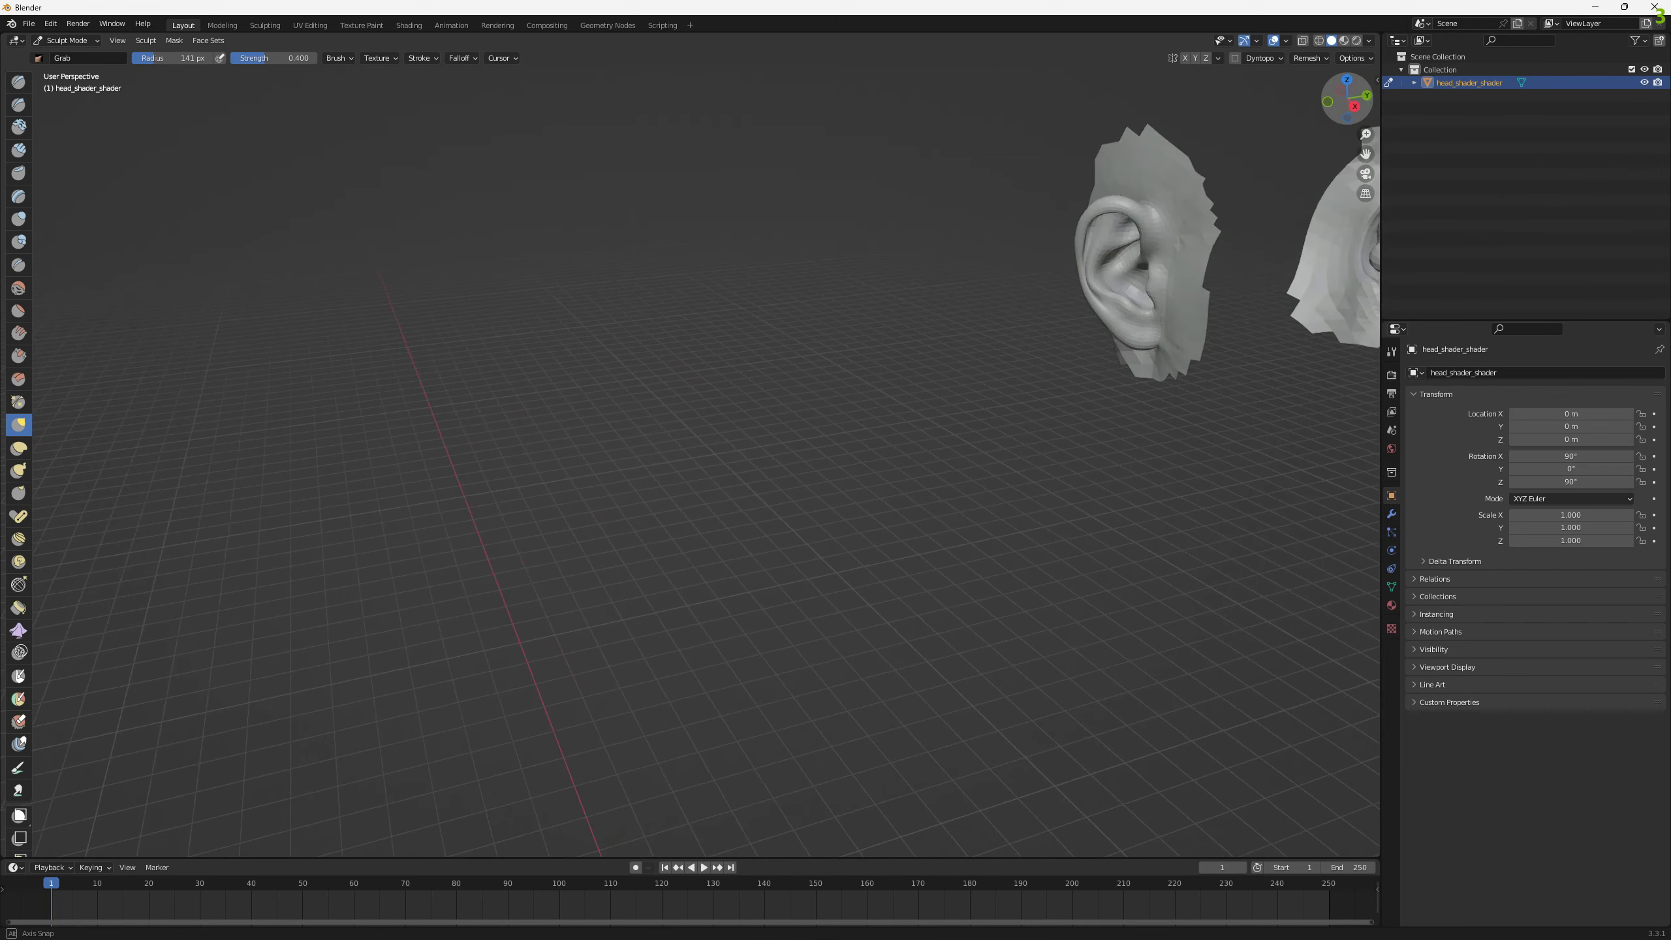
{"action": "right_click", "coordinate": [1375, 152]}
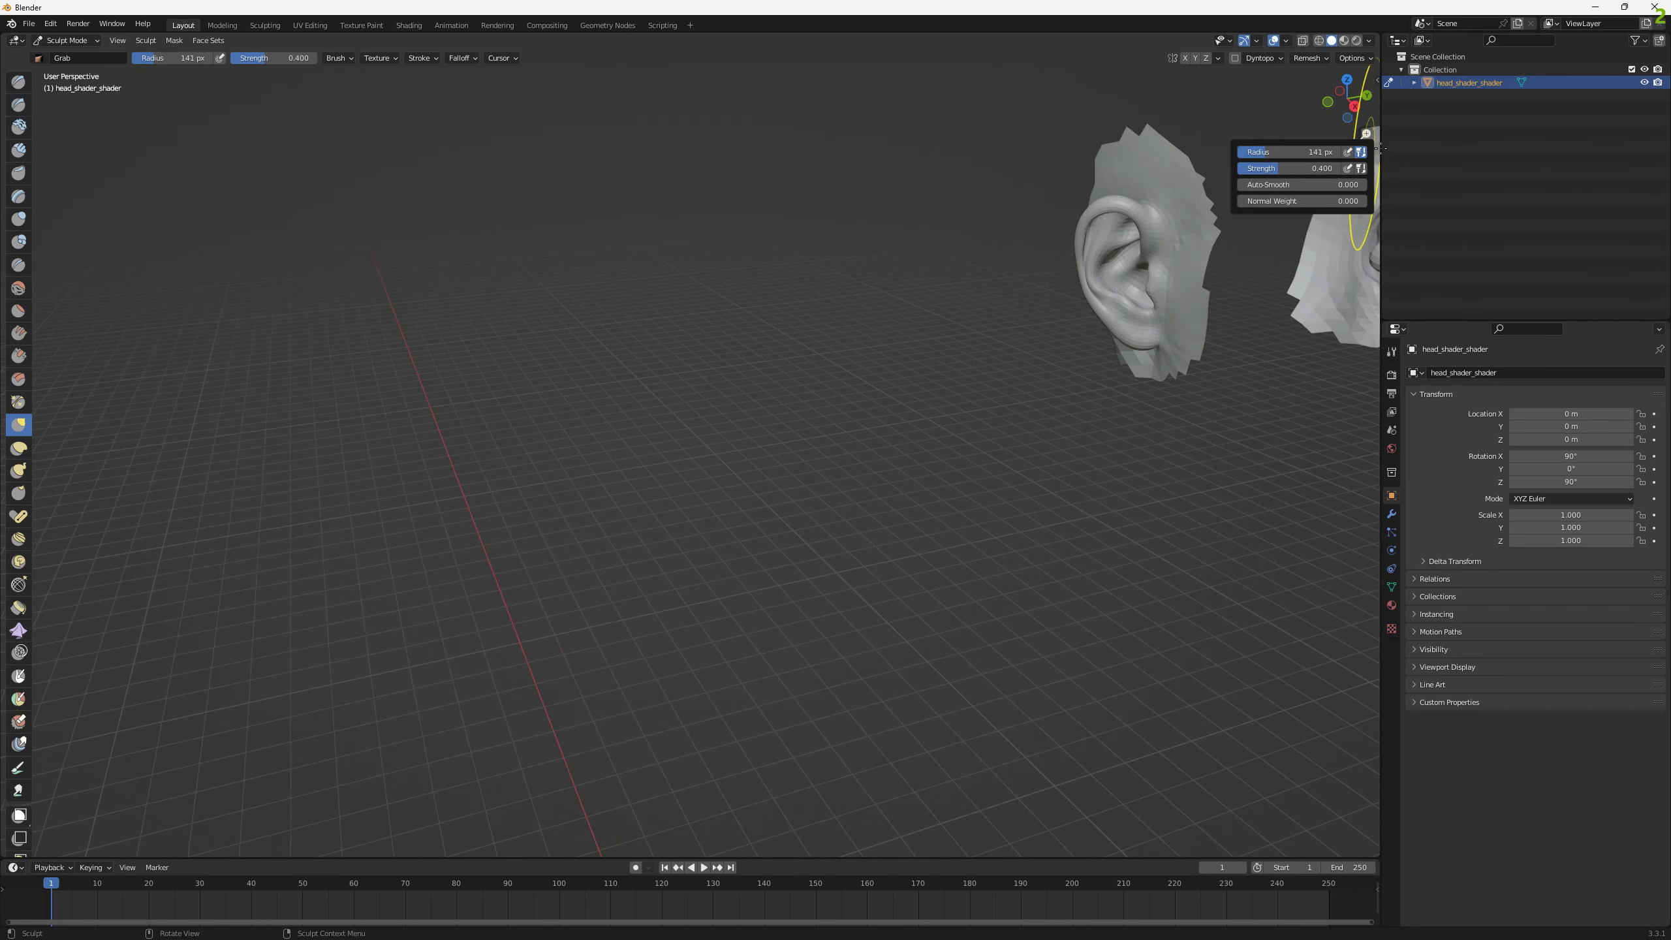
{"action": "left_click", "coordinate": [1479, 140]}
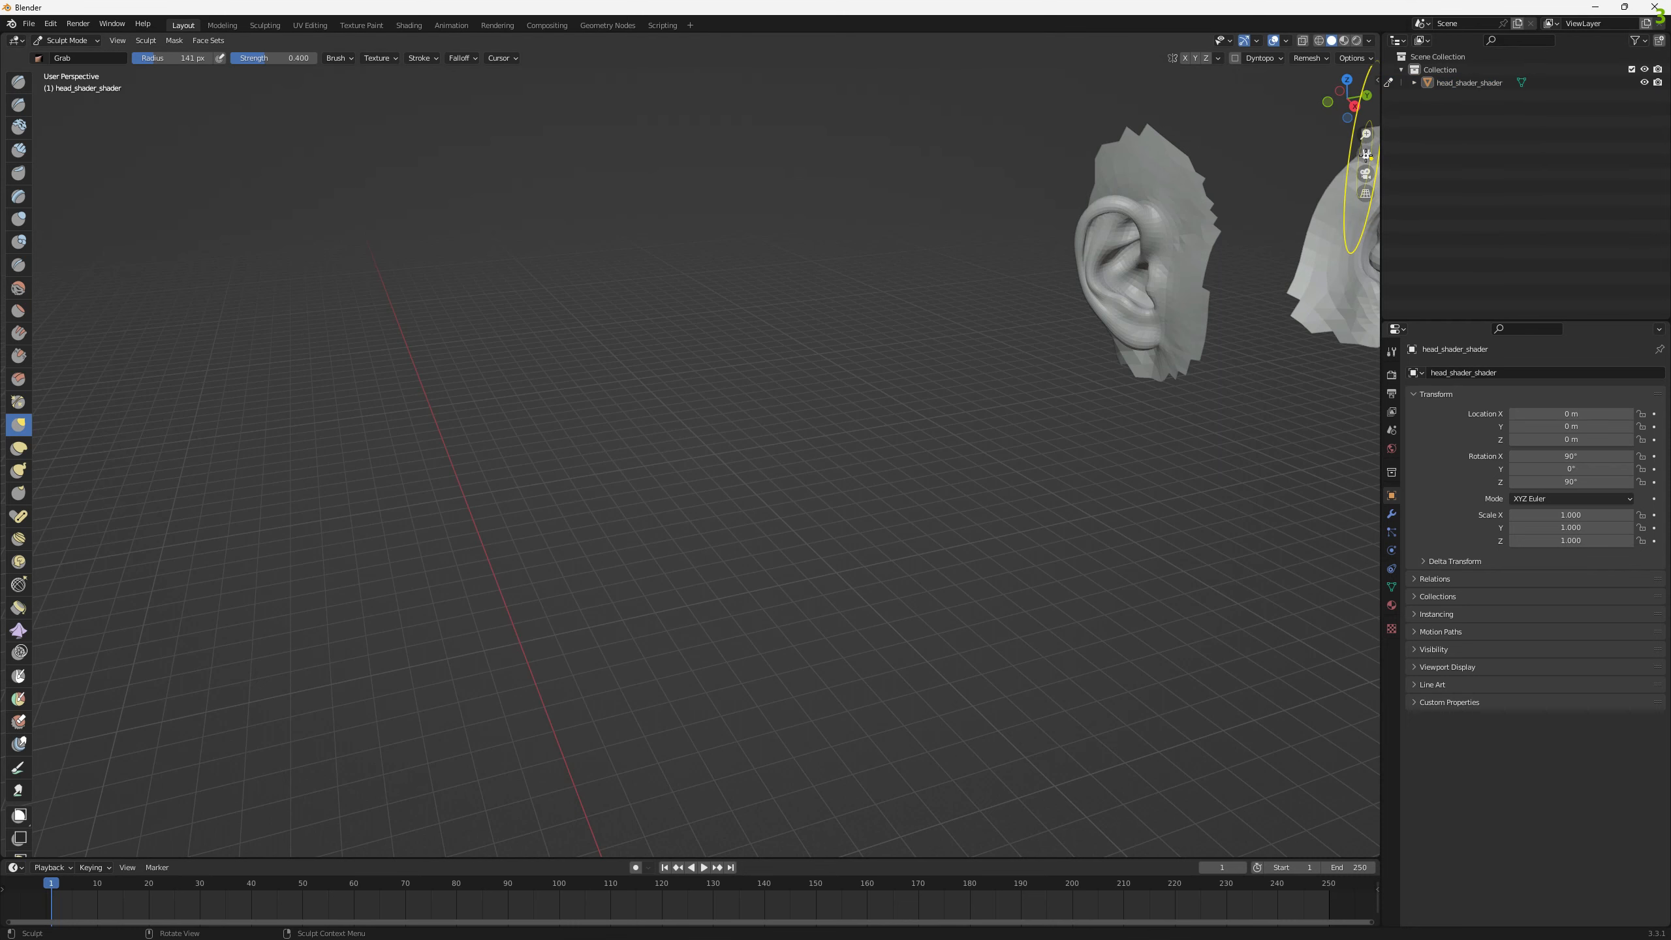
{"action": "mouse_move", "coordinate": [1366, 154]}
{"action": "left_mouse_down"}
{"action": "mouse_move", "coordinate": [1340, 195]}
{"action": "mouse_move", "coordinate": [1077, 194]}
{"action": "left_mouse_up"}
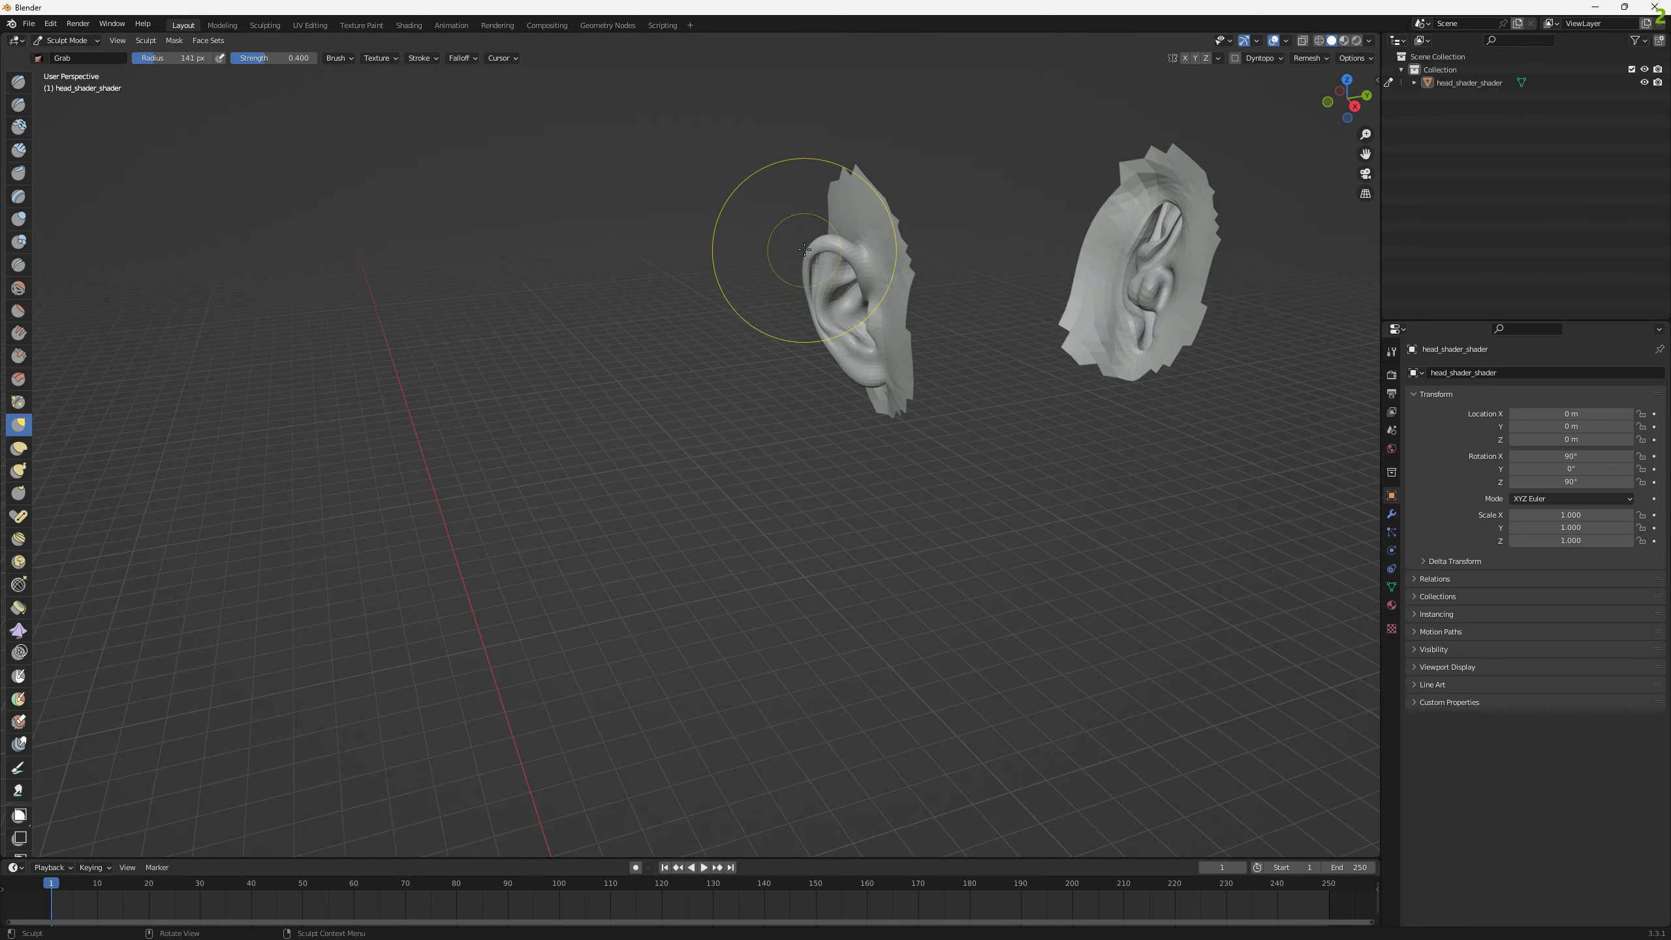
{"action": "left_click_drag", "start_coordinate": [812, 247], "coordinate": [707, 179]}
{"action": "left_click_drag", "start_coordinate": [781, 239], "coordinate": [708, 219]}
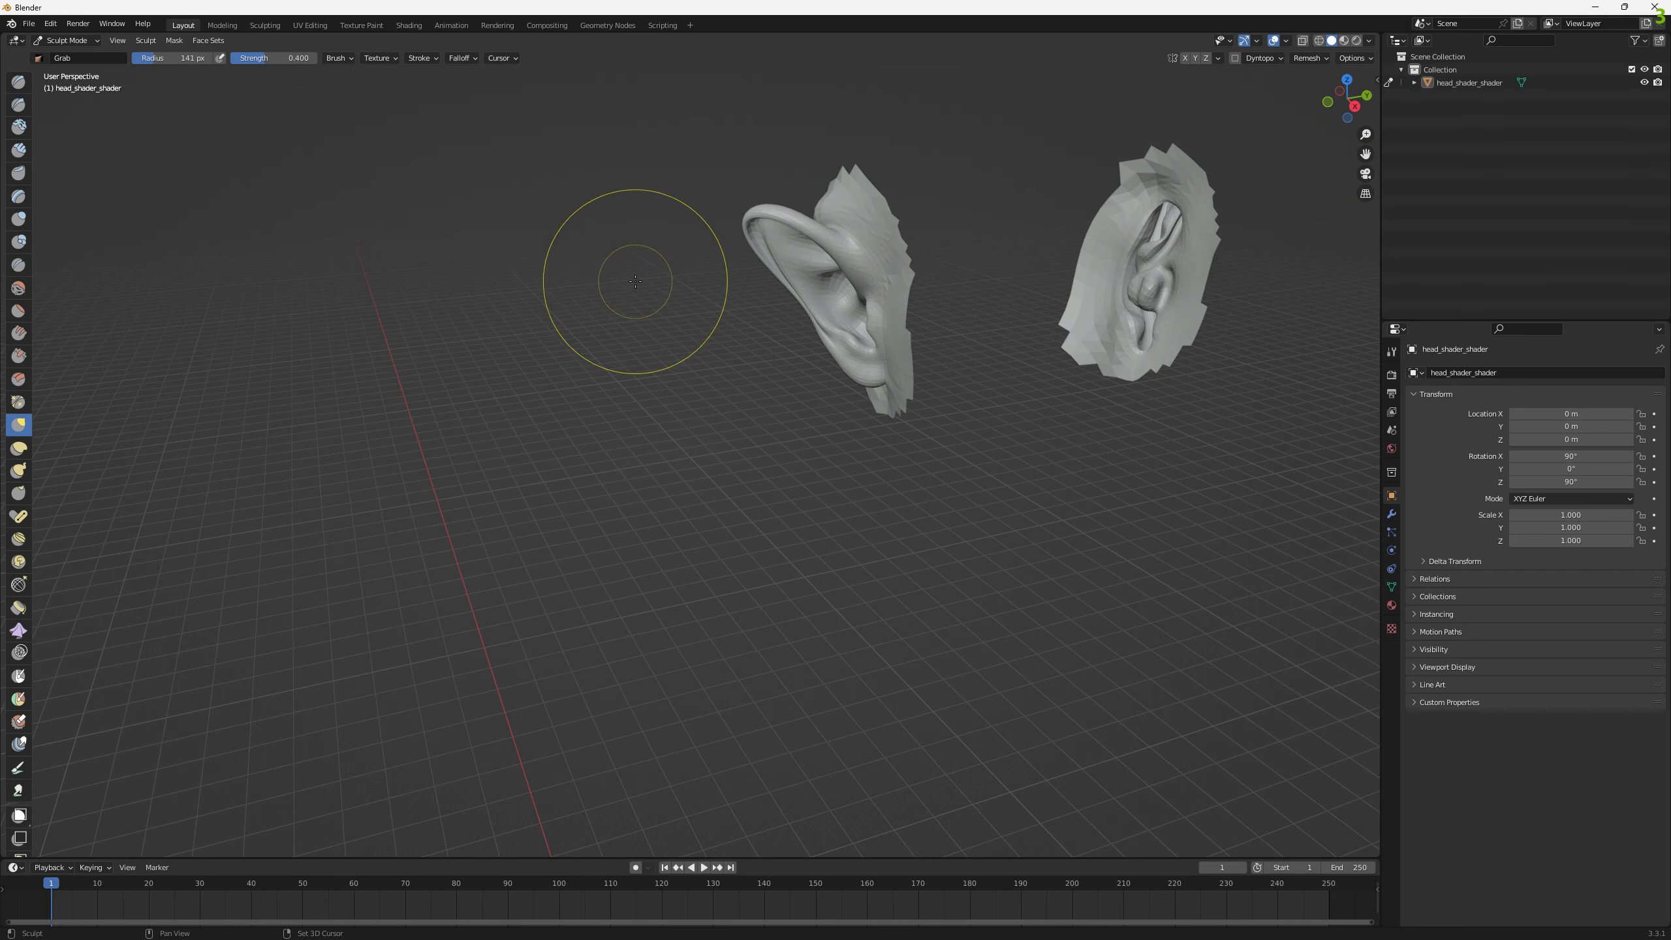
{"action": "key", "text": "g"}
{"action": "left_click_drag", "start_coordinate": [975, 303], "coordinate": [900, 312]}
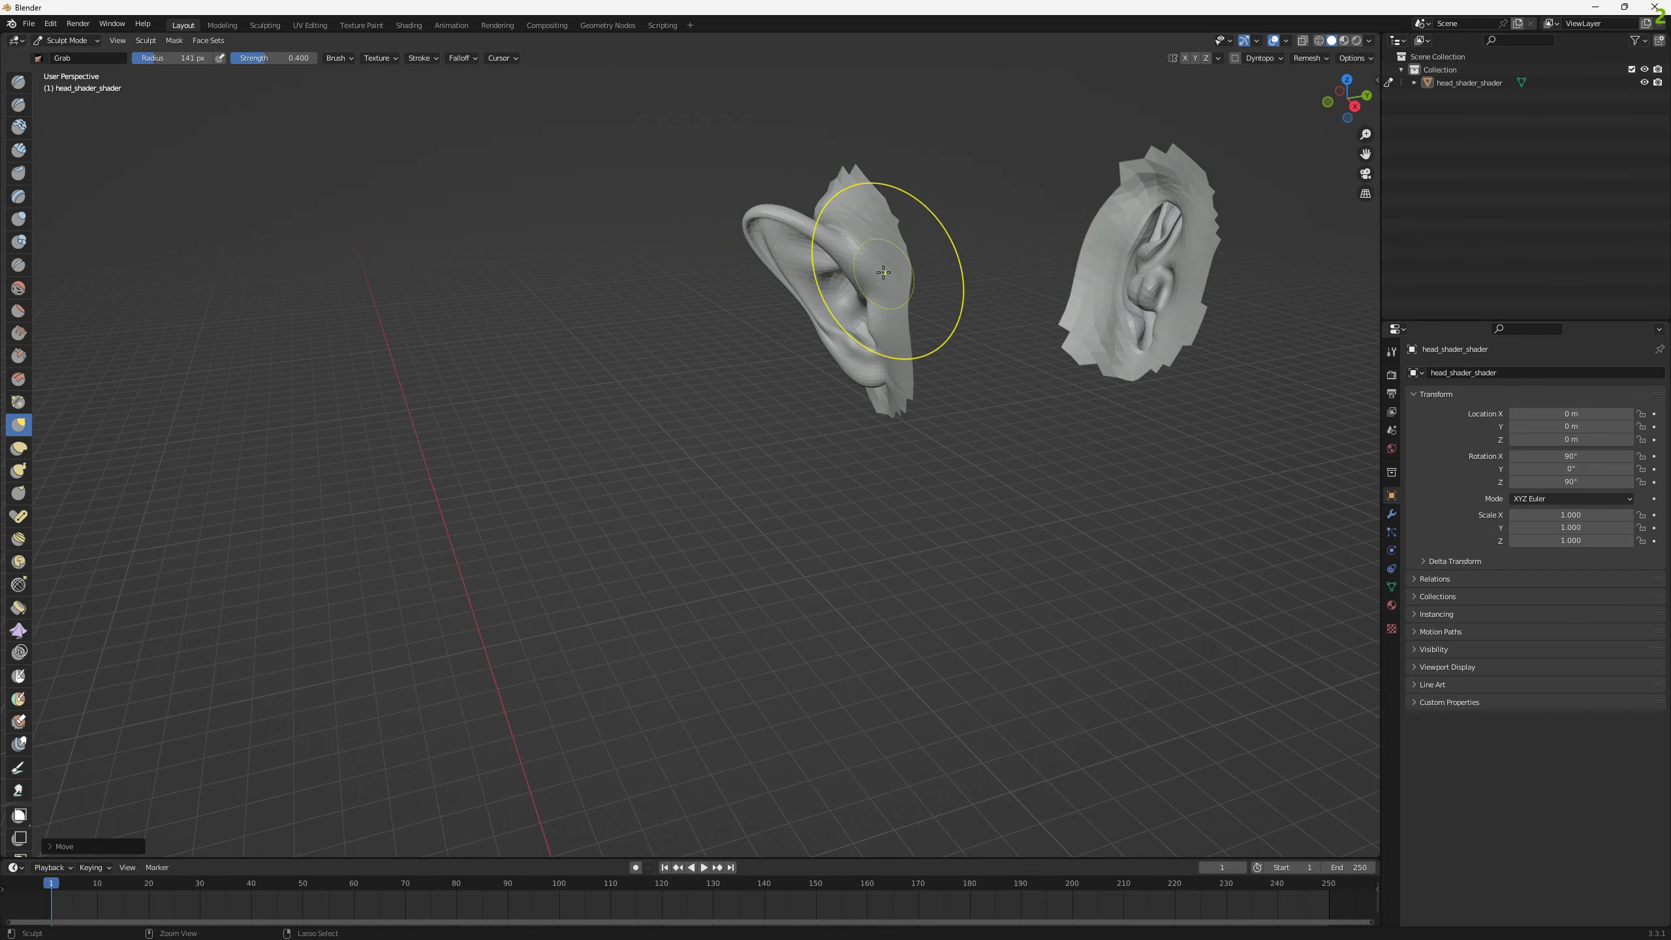
{"action": "key", "text": "ctrl+z"}
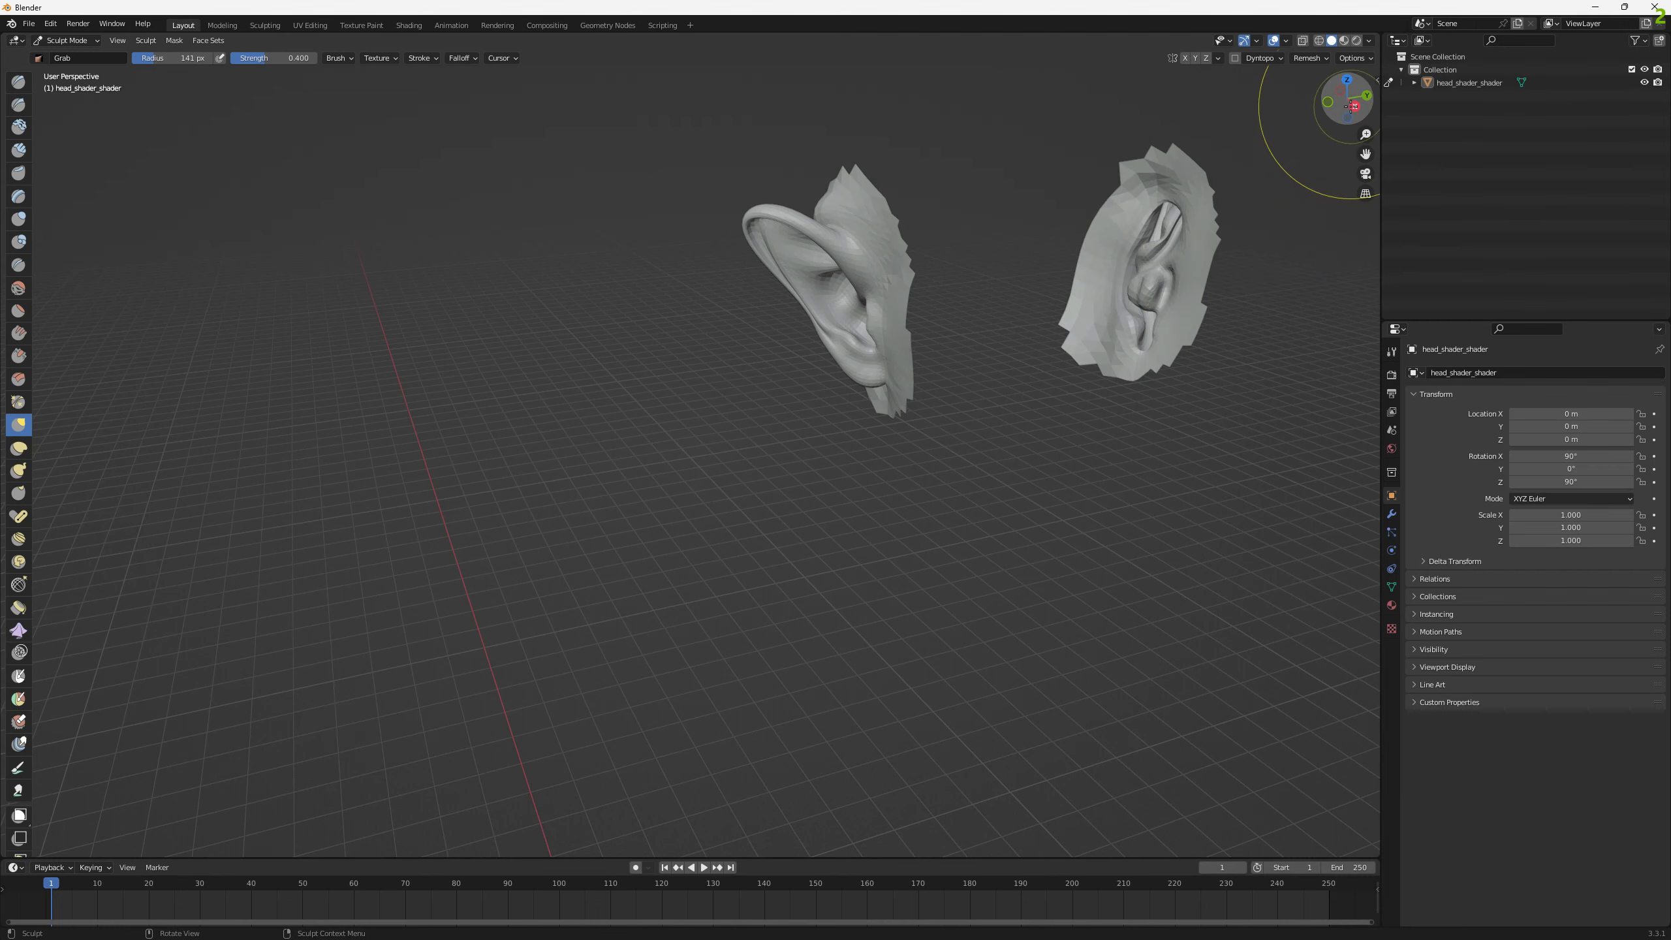
- Export the sculpted ears to drive D as Wavefront OBJ named earsmorphed.OBJ, with the forward axis set to X
{"action": "left_click_drag", "start_coordinate": [1357, 91], "coordinate": [1297, 94]}
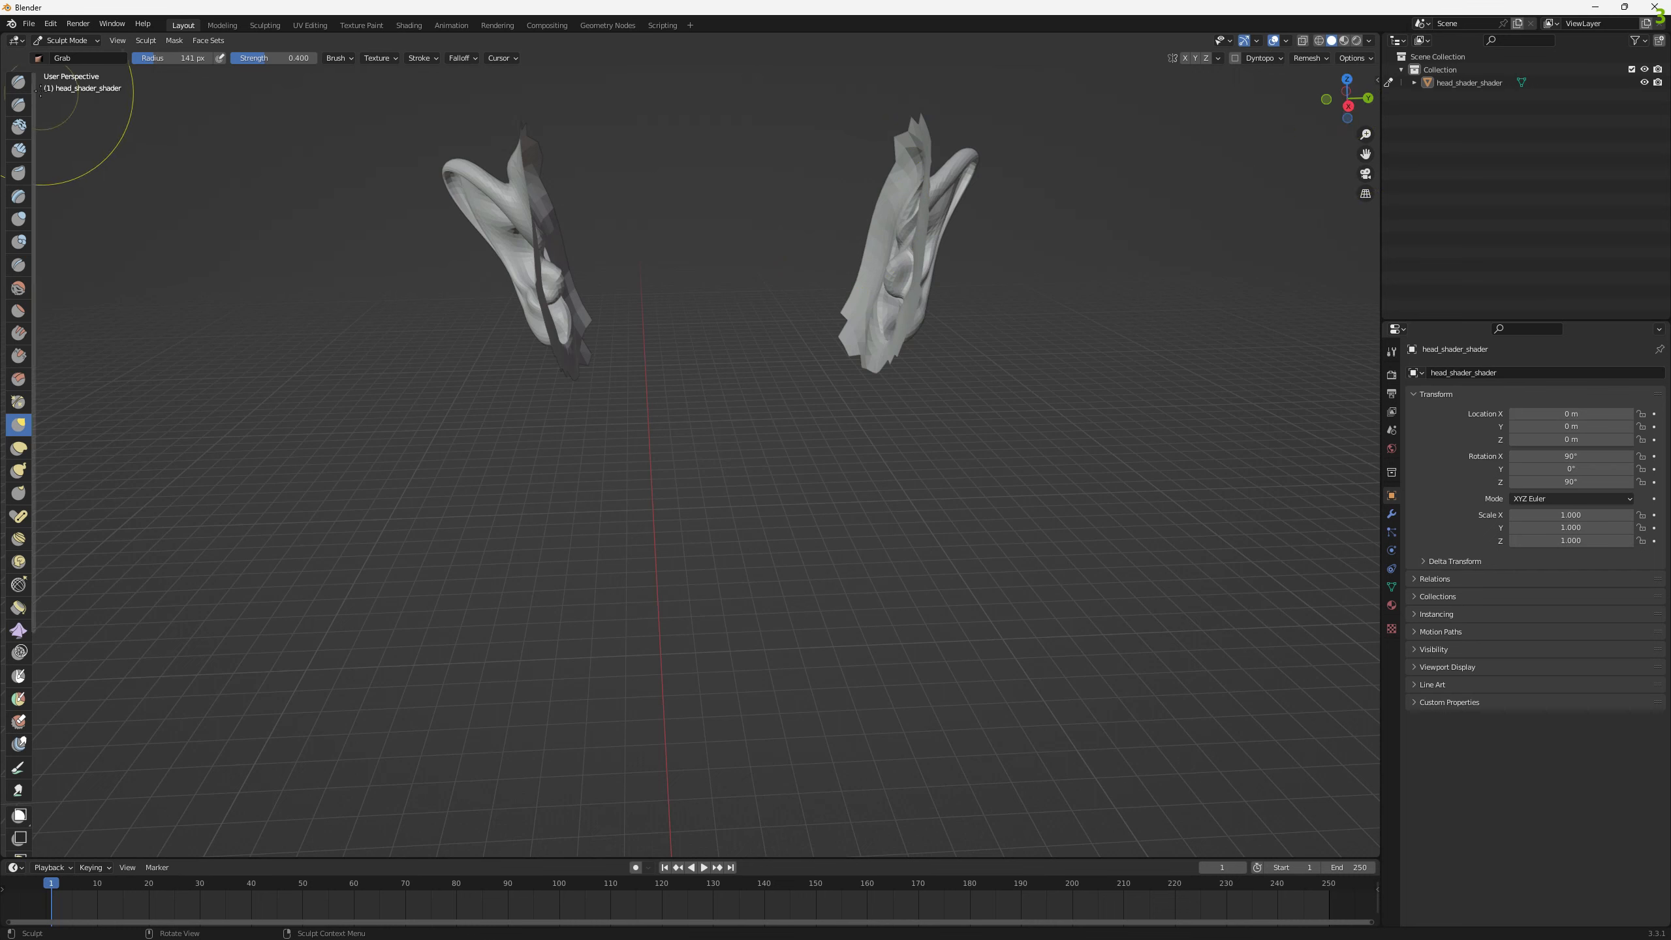
{"action": "left_click", "coordinate": [28, 22]}
{"action": "mouse_move", "coordinate": [67, 217]}
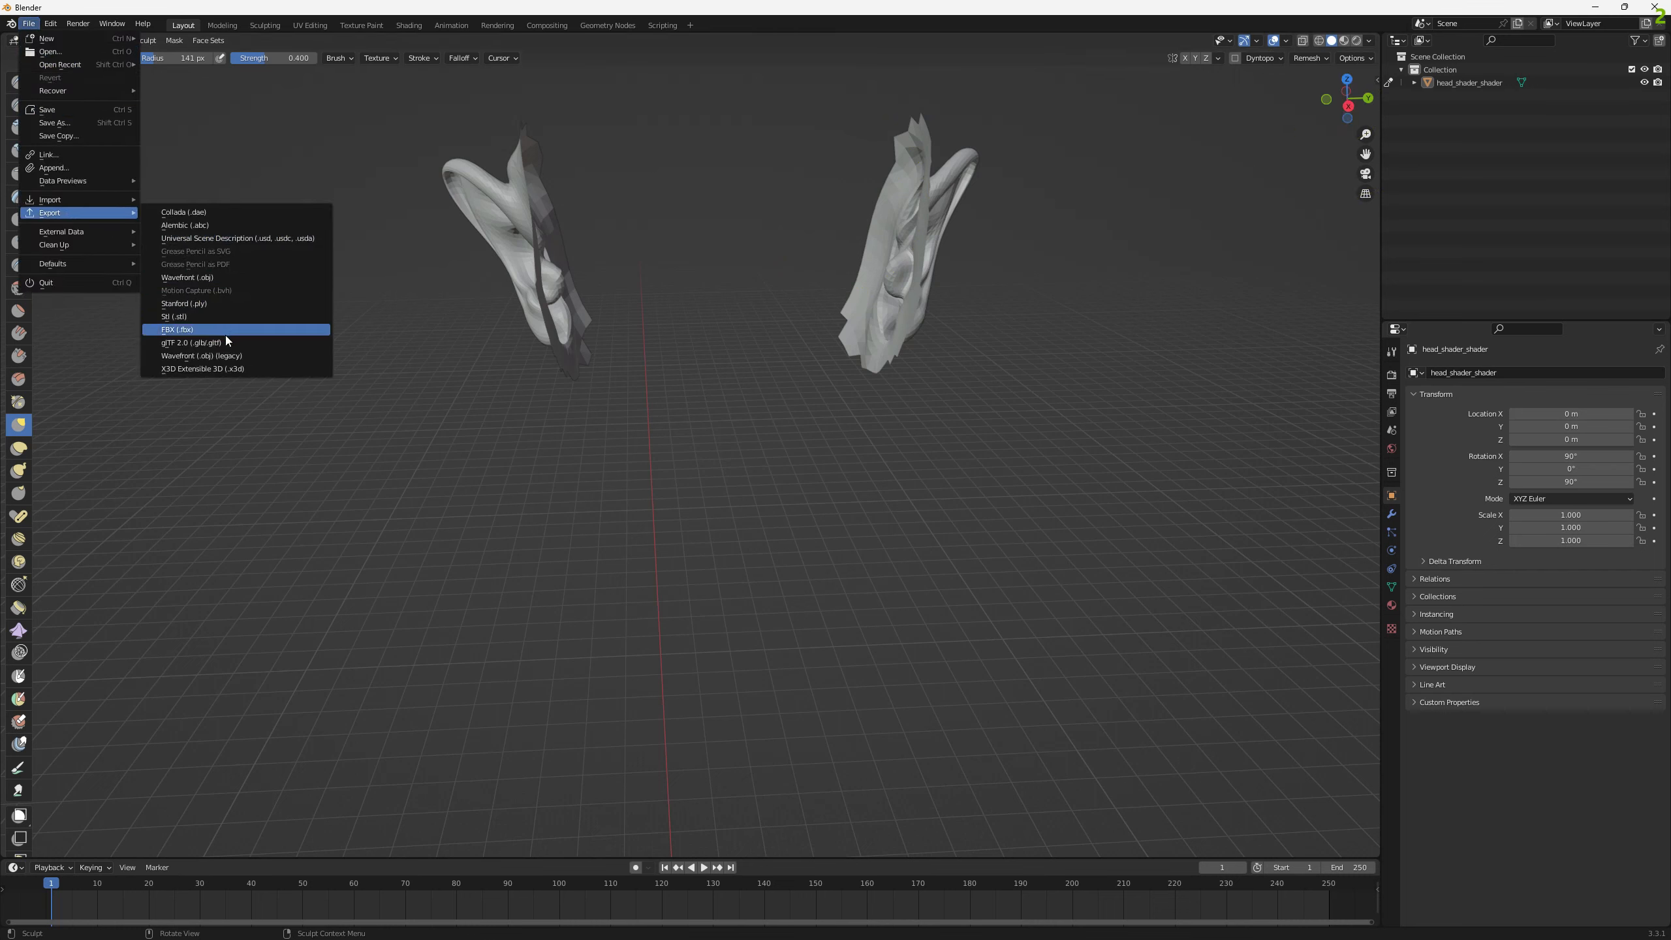
{"action": "left_click", "coordinate": [209, 275]}
{"action": "left_click", "coordinate": [542, 596]}
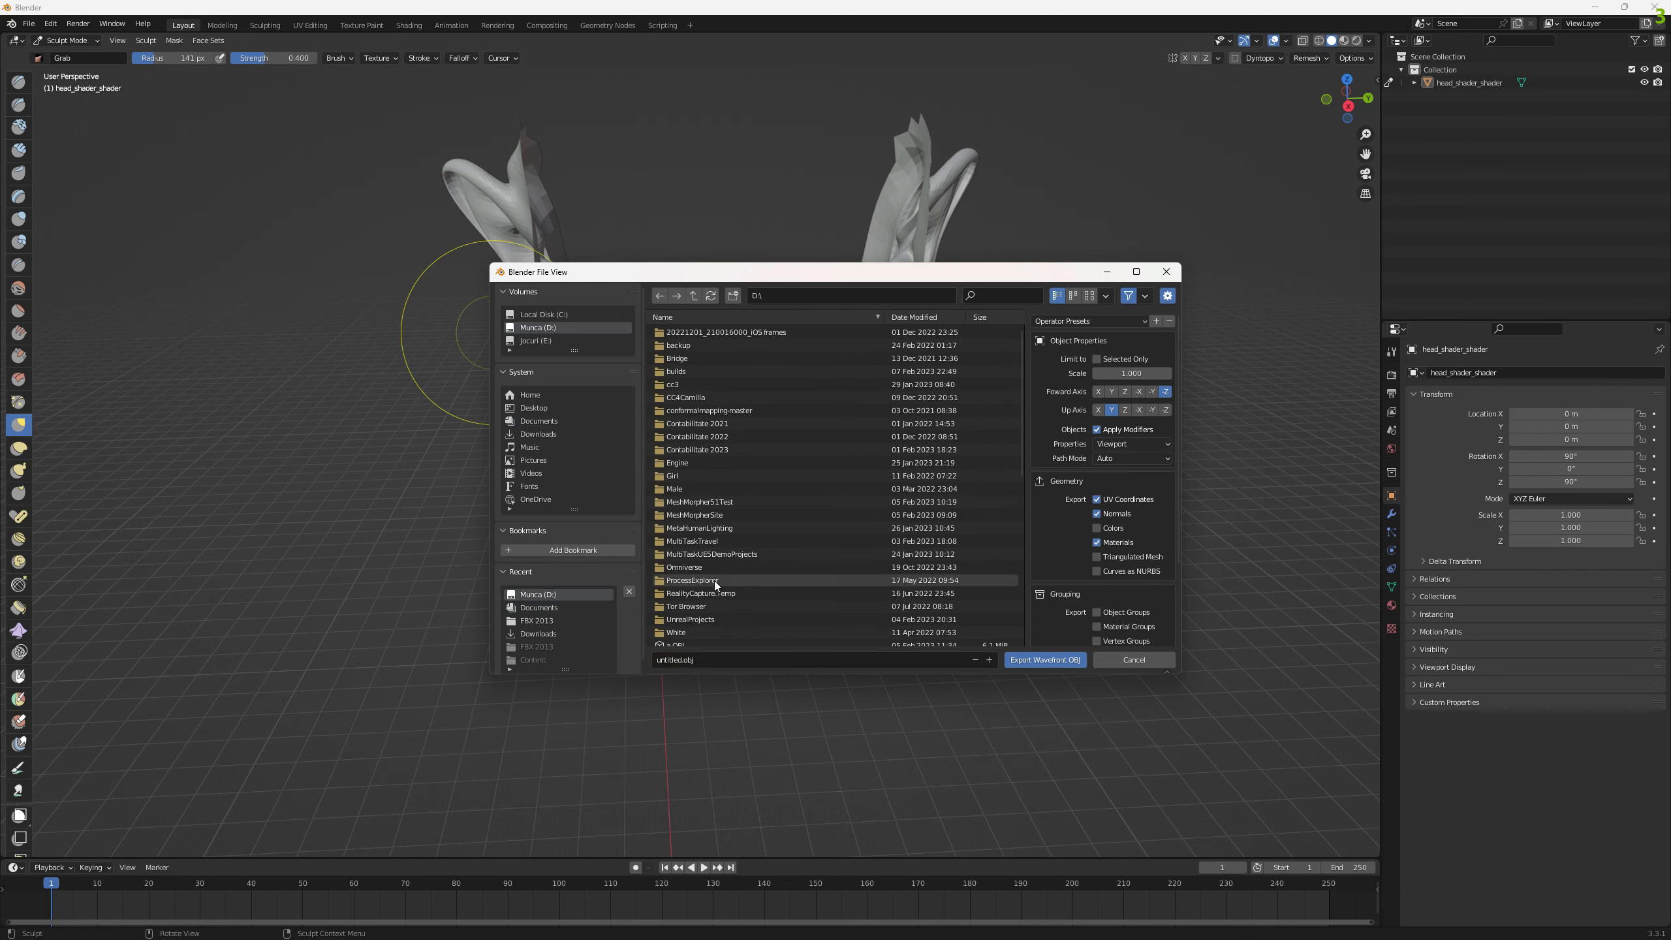
{"action": "scroll", "coordinate": [789, 562], "scroll_direction": "down", "scroll_amount": 3}
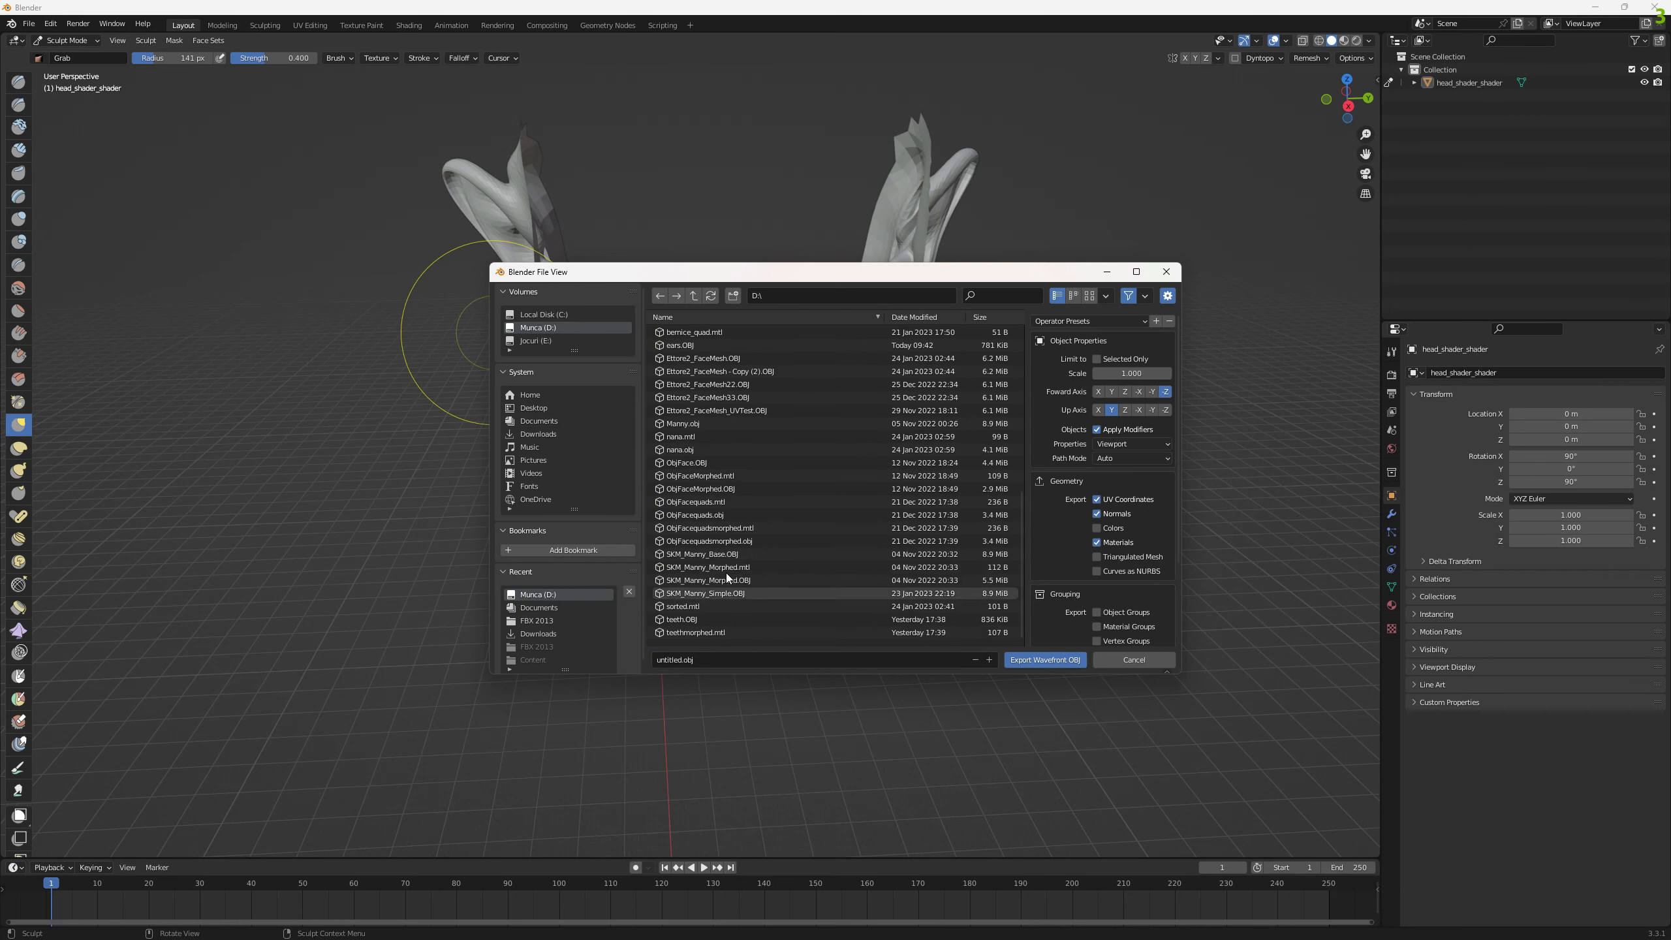
{"action": "left_click", "coordinate": [690, 344]}
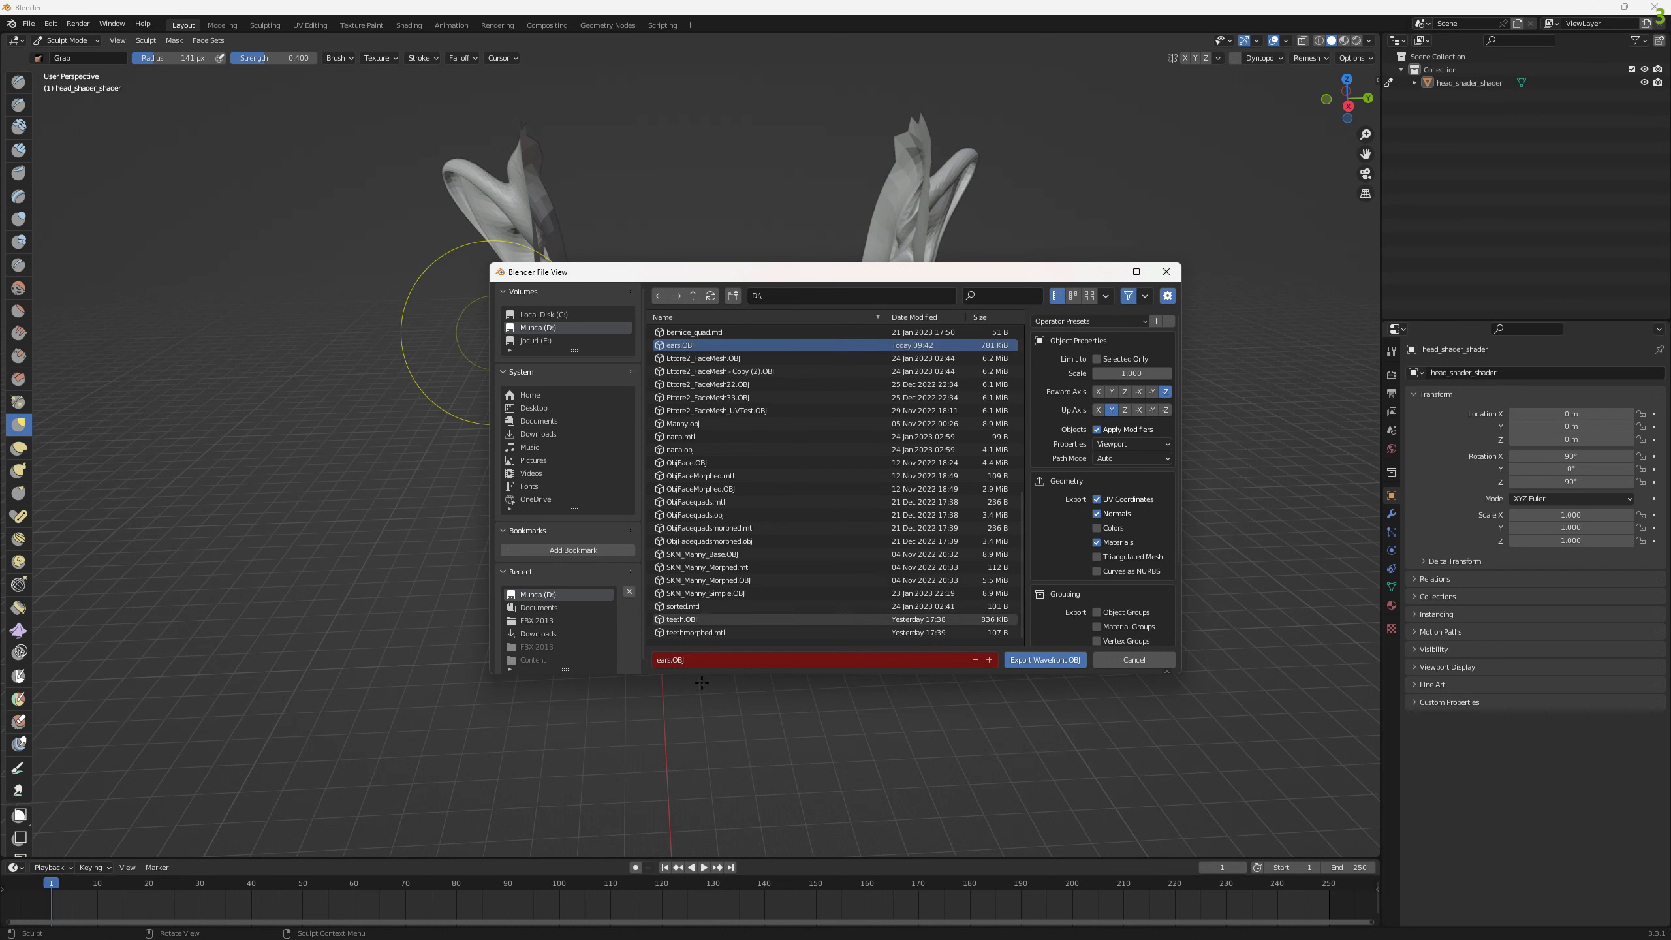
{"action": "left_click", "coordinate": [672, 663]}
{"action": "key", "text": "Return"}
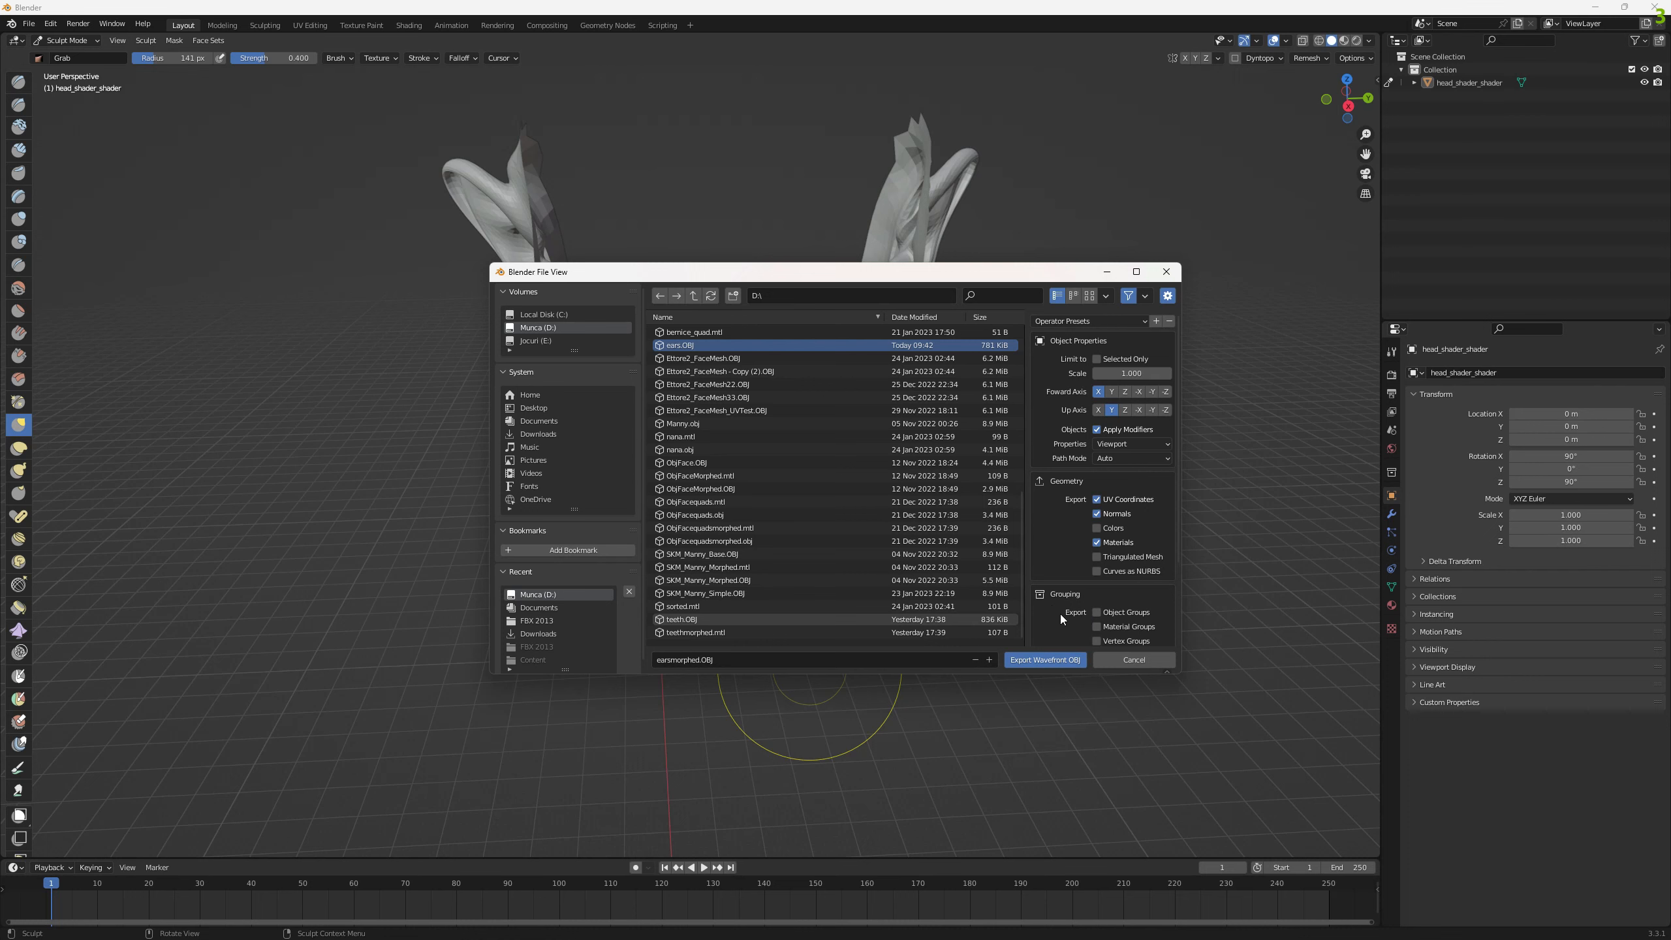
{"action": "left_click", "coordinate": [1036, 660]}
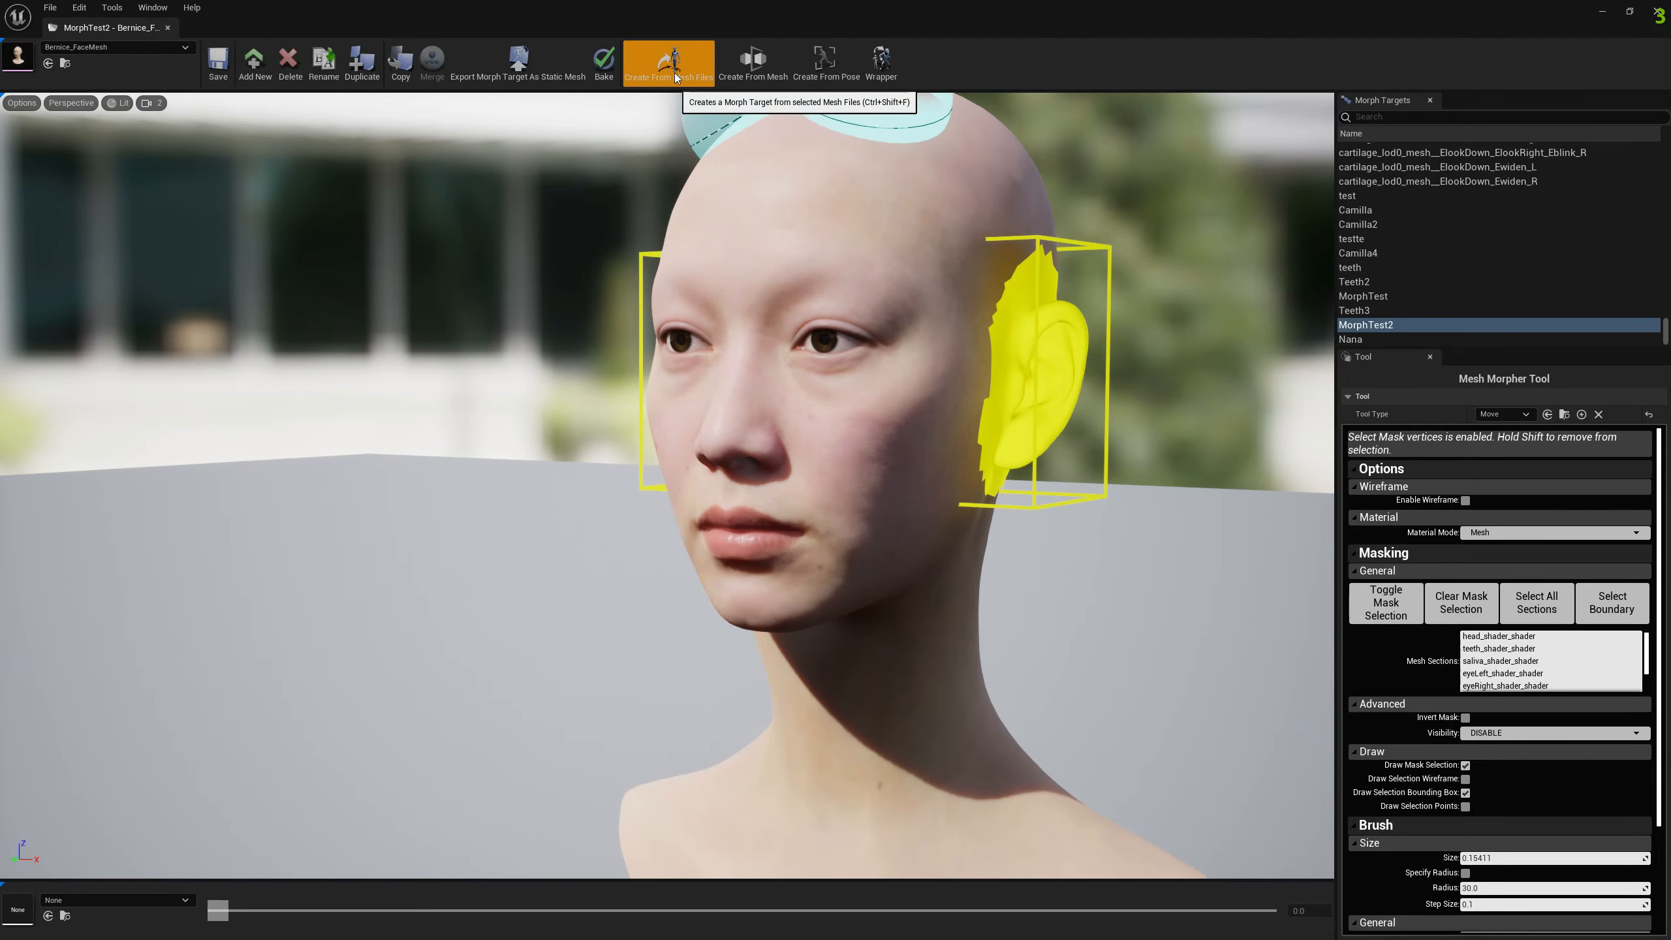
- In Unreal's Mesh Morpher, start a morph target from mesh files with ears.OBJ as base file and earsmorphed.OBJ as morphed file
{"action": "left_click", "coordinate": [668, 60]}
{"action": "left_click", "coordinate": [1551, 106]}
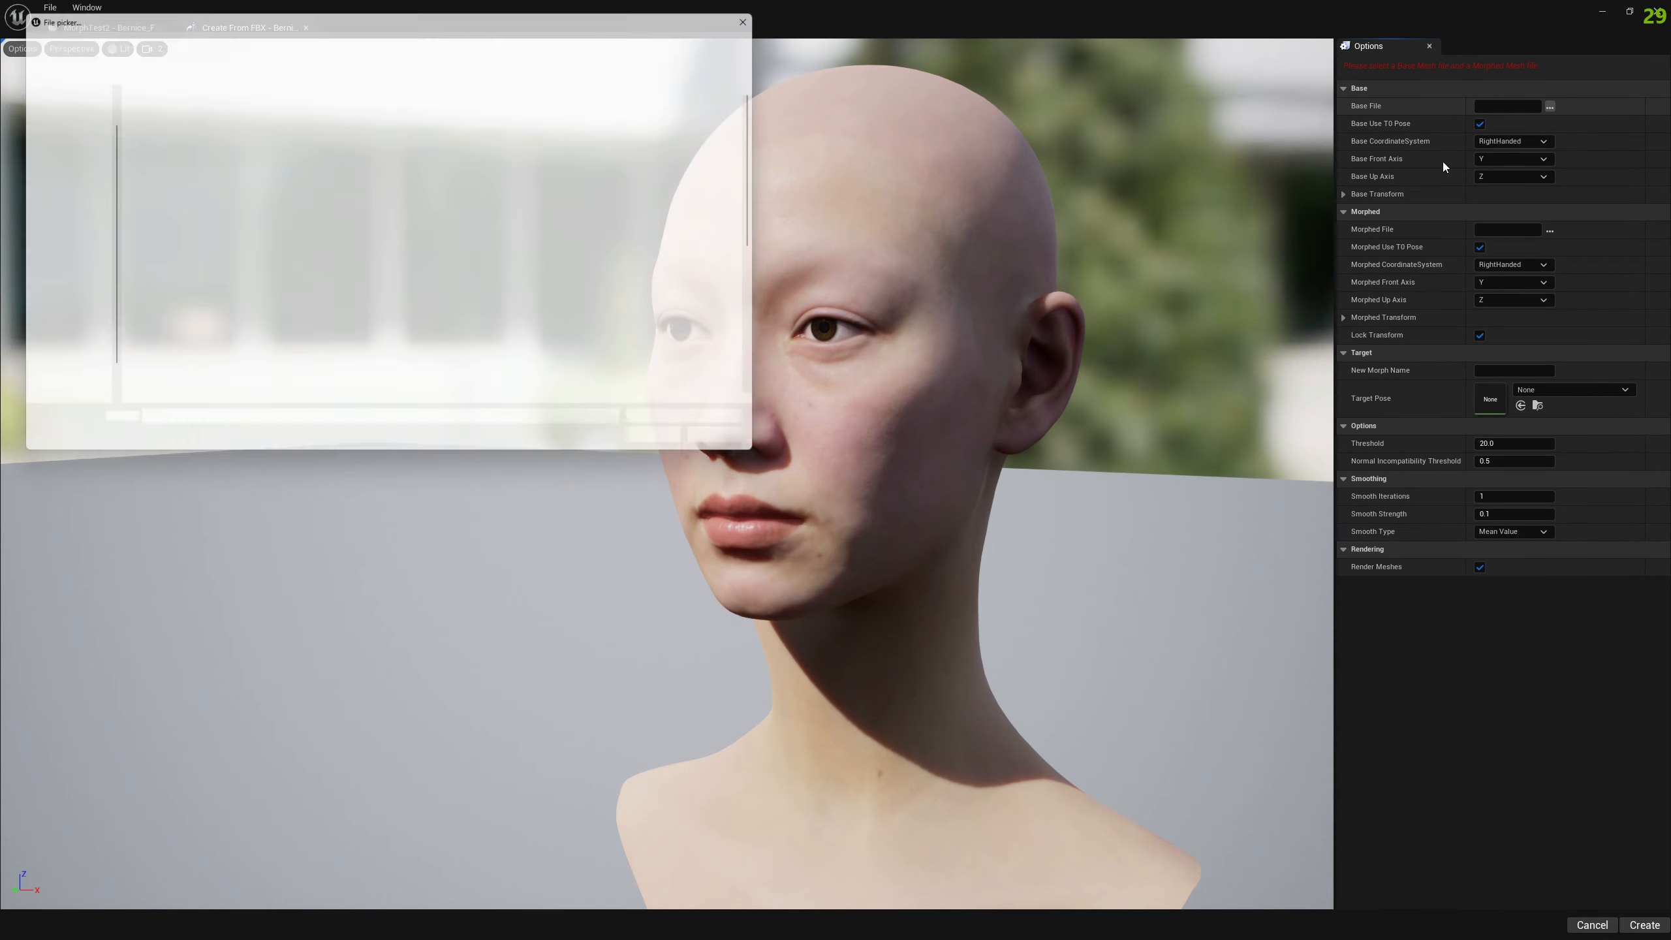
{"action": "scroll", "coordinate": [444, 240], "scroll_direction": "down", "scroll_amount": 5}
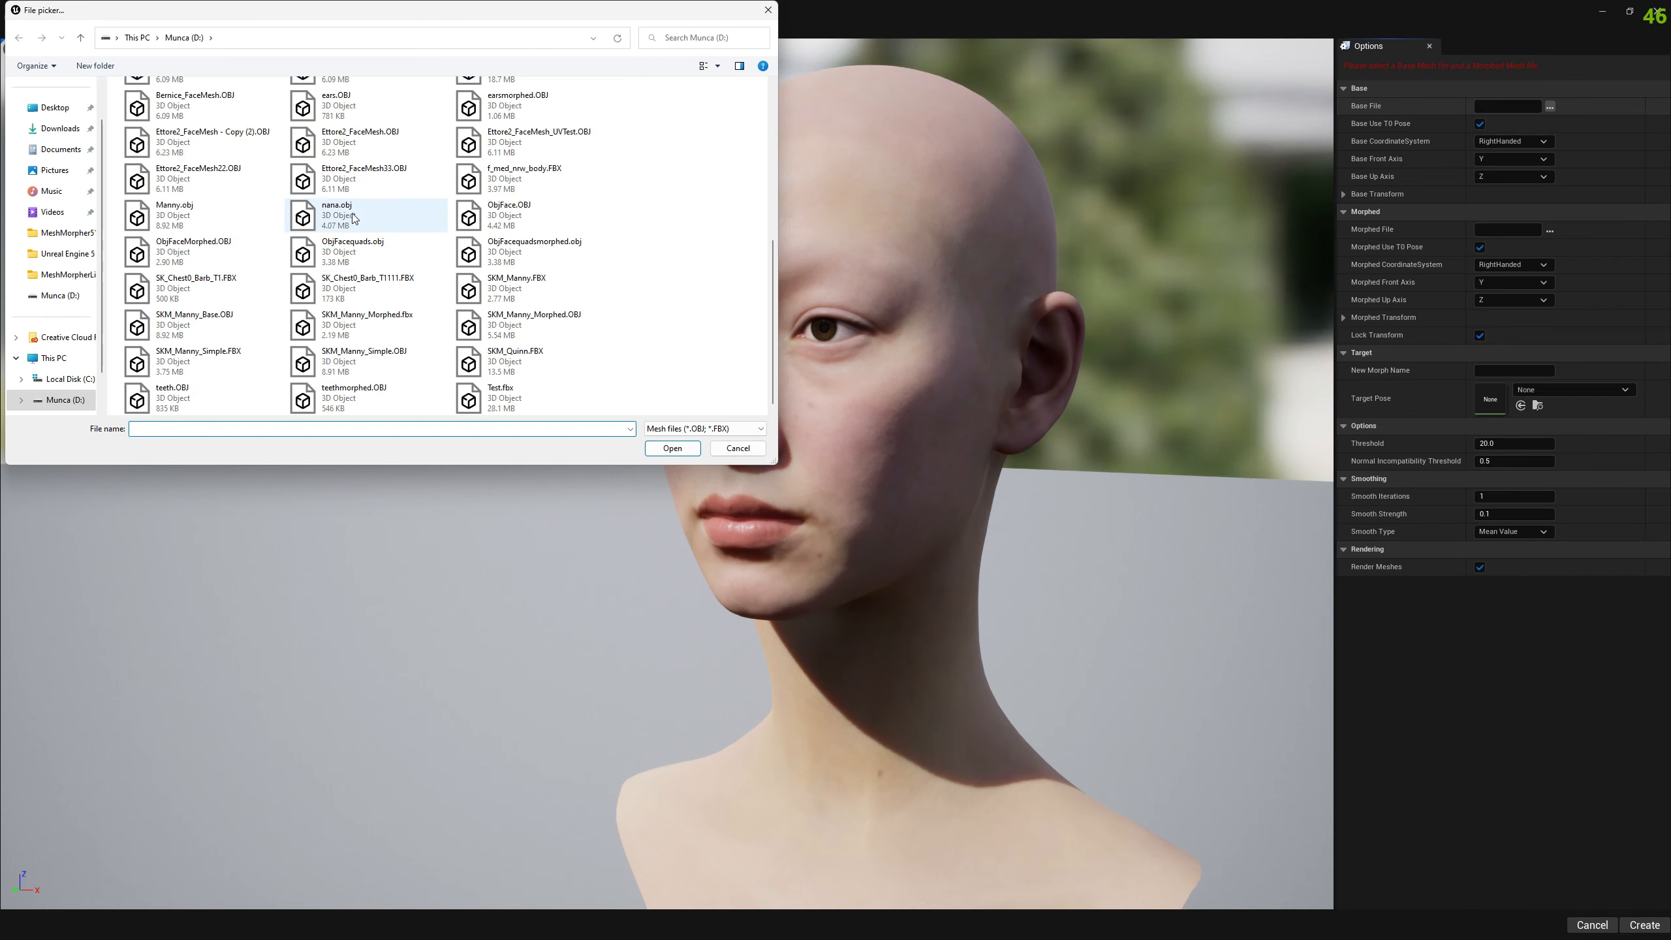
{"action": "double_click", "coordinate": [370, 113]}
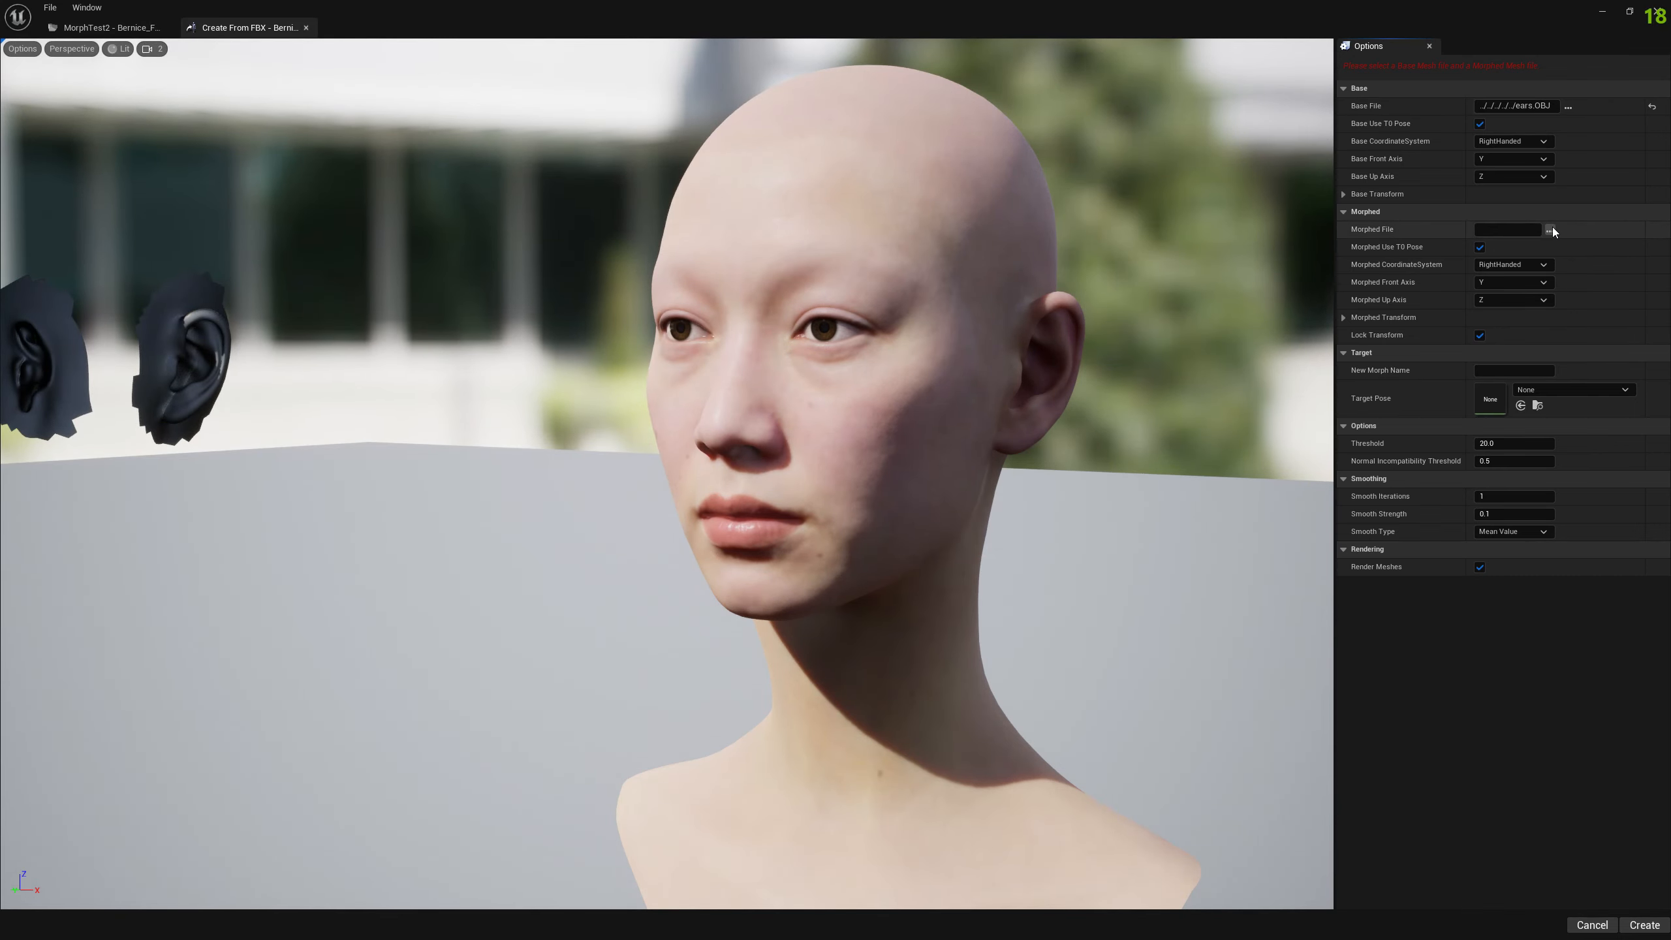
{"action": "left_click", "coordinate": [1550, 230]}
{"action": "scroll", "coordinate": [526, 237], "scroll_direction": "down", "scroll_amount": 5}
{"action": "double_click", "coordinate": [517, 105]}
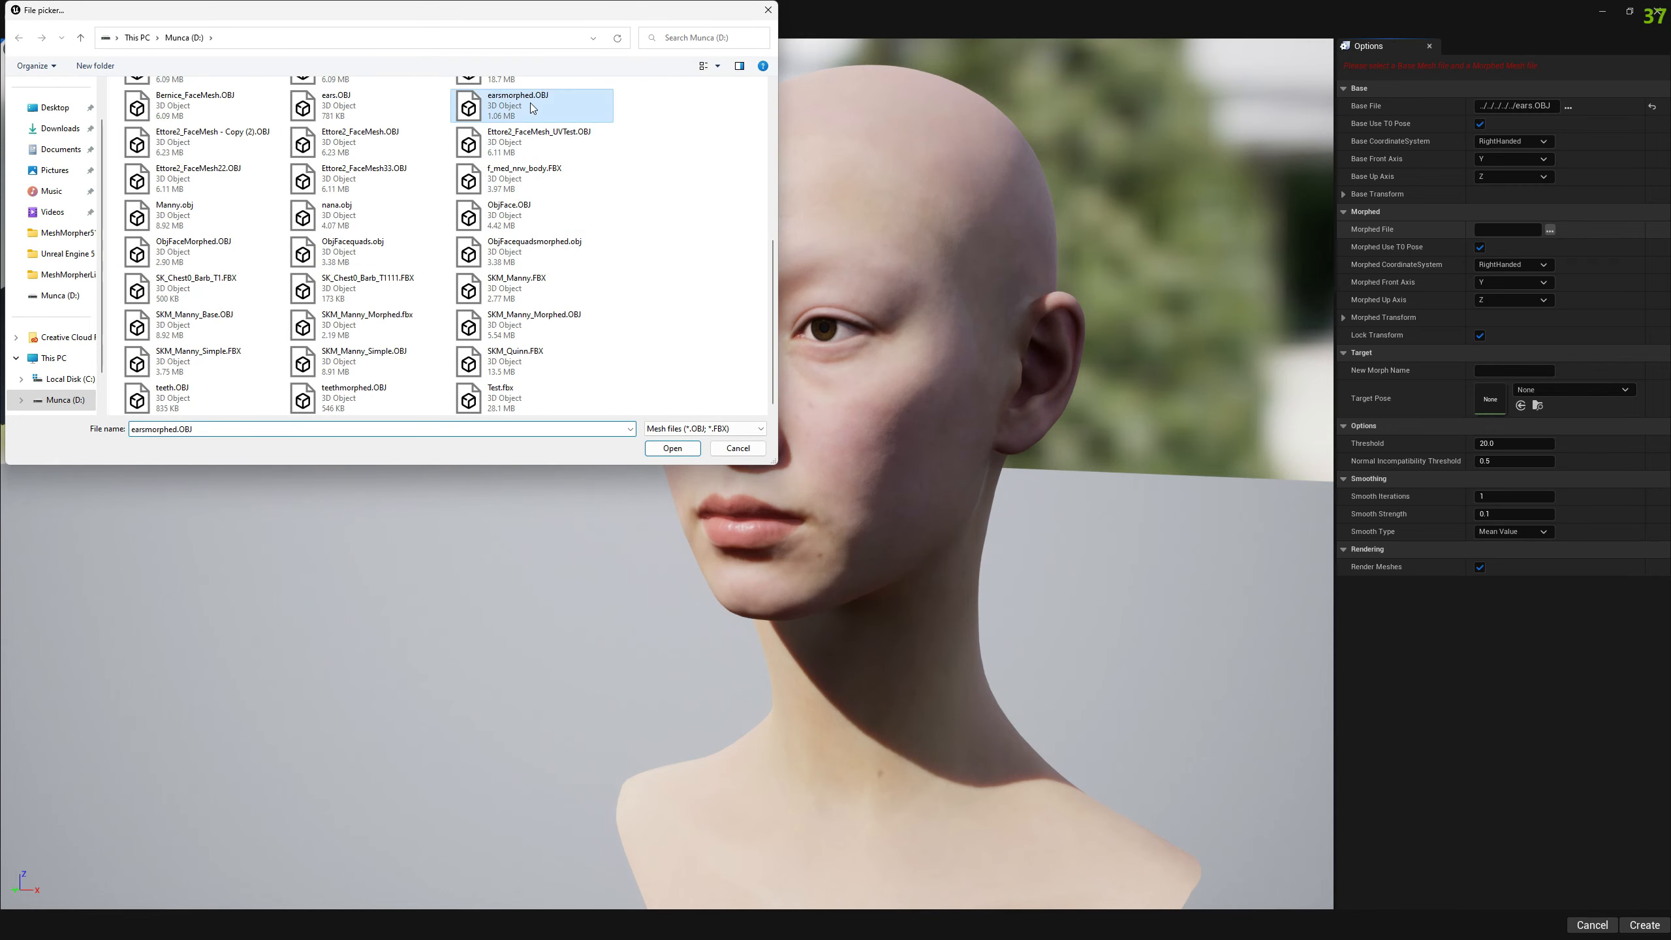
- Name the new morph BigEars, with a threshold of 0.0001 and 0 smooth iterations
{"action": "right_click_drag", "start_coordinate": [1260, 314], "coordinate": [1395, 311]}
{"action": "key", "text": "s"}
{"action": "key", "text": "a"}
{"action": "key", "text": "d"}
{"action": "key", "text": "w"}
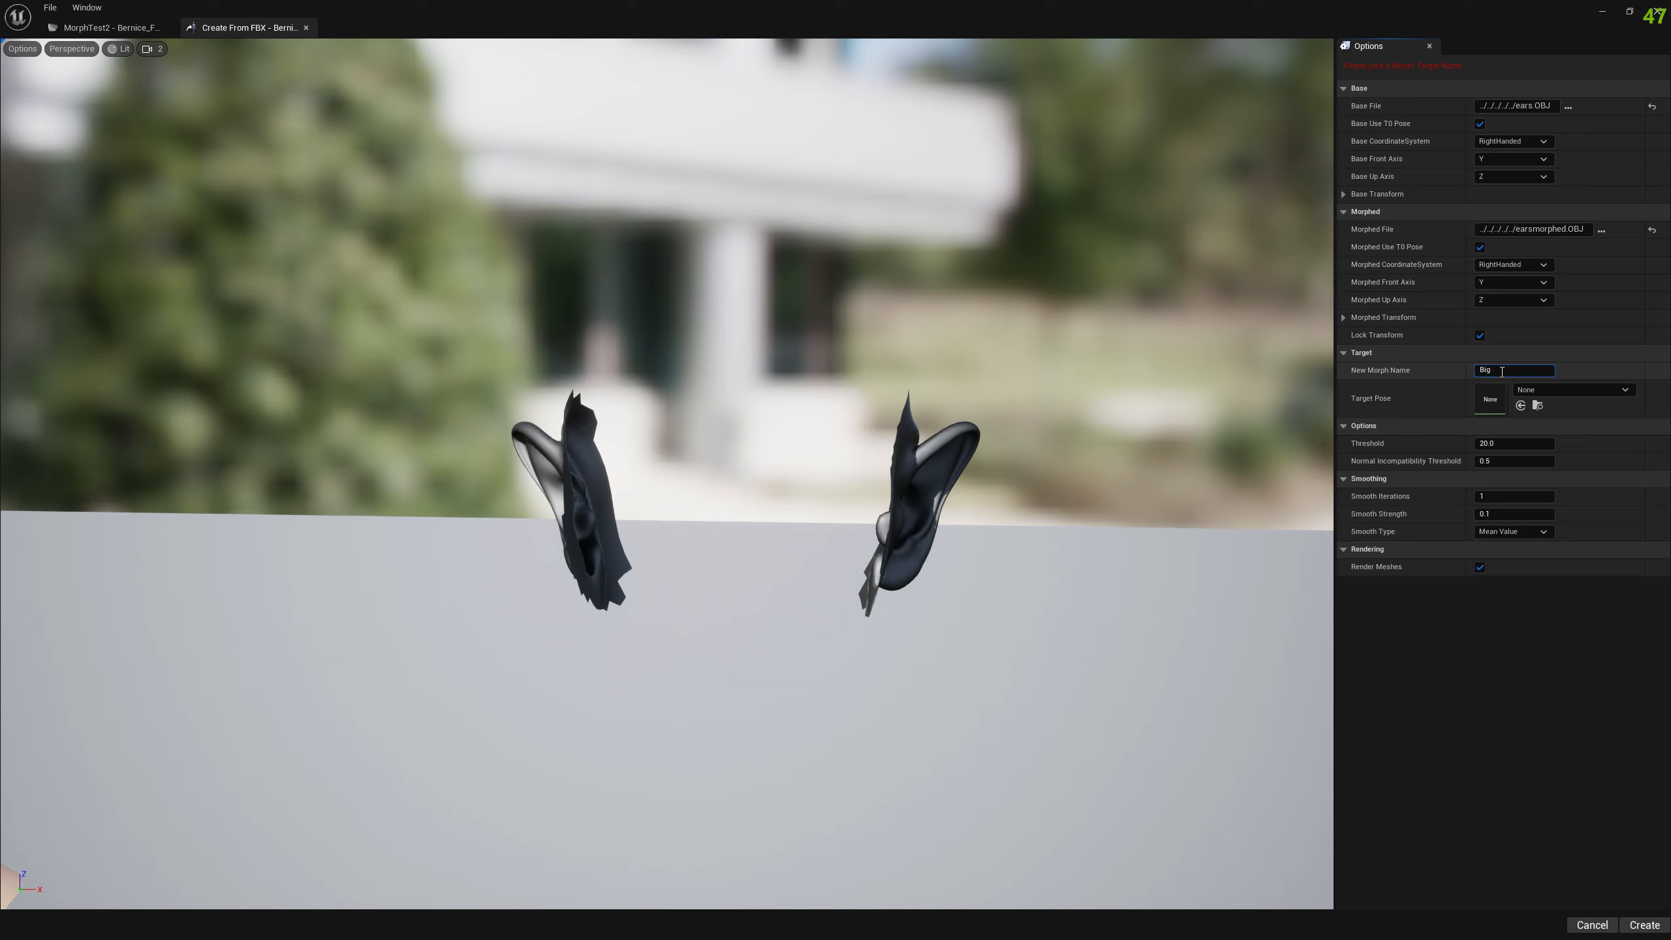
{"action": "left_click", "coordinate": [1494, 444]}
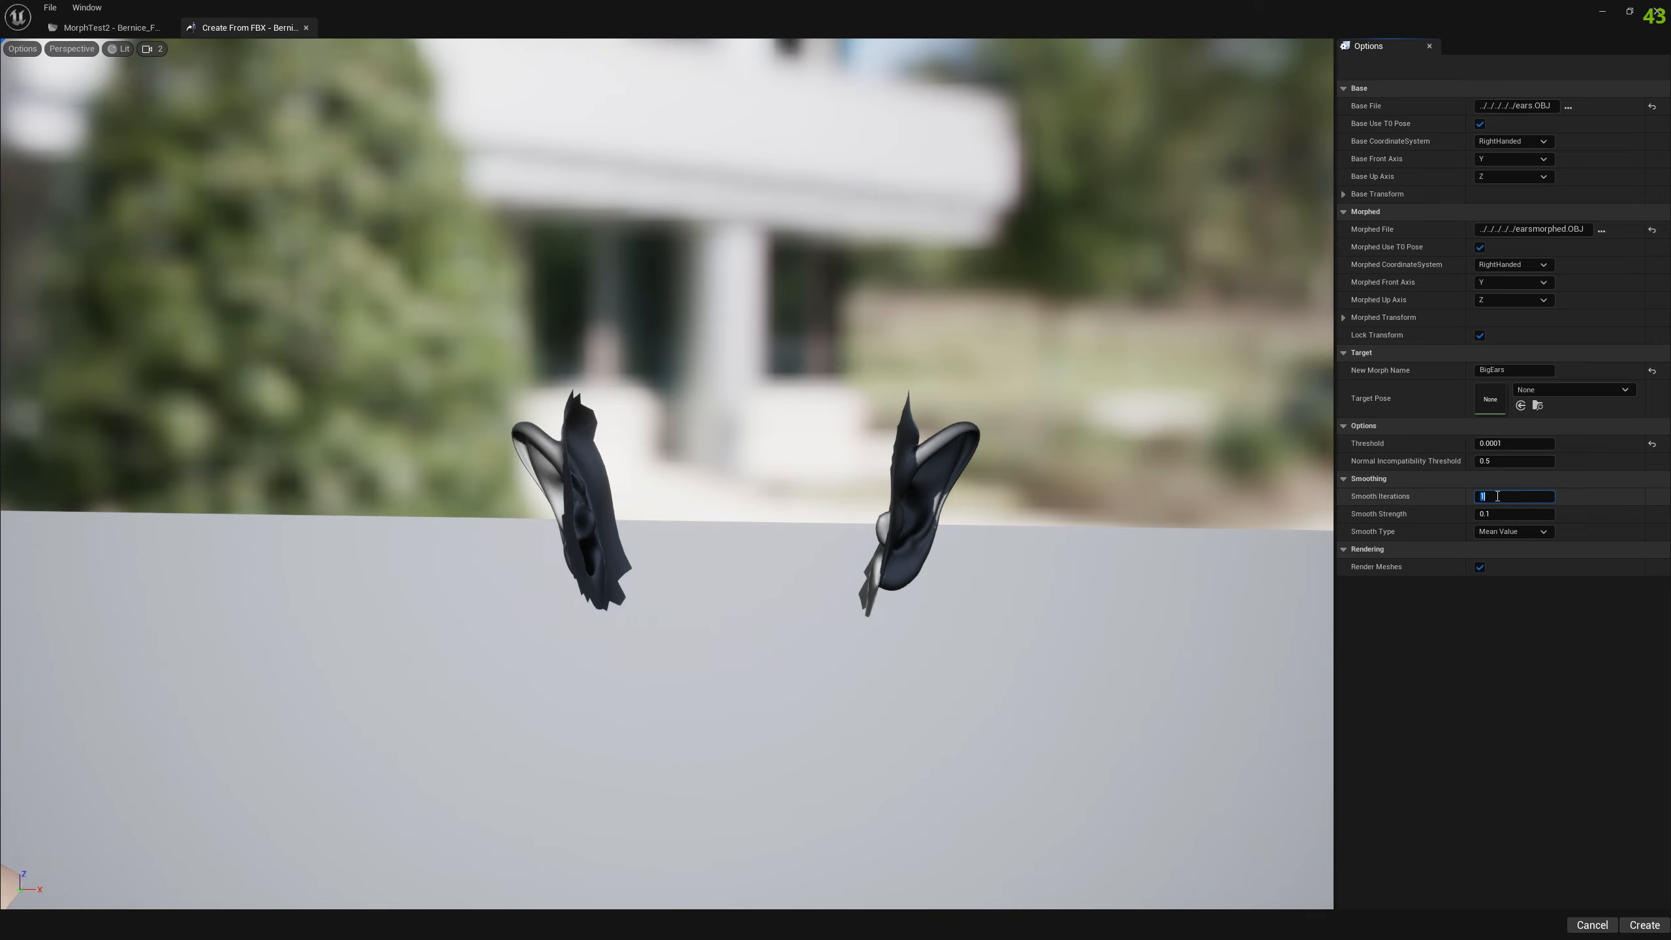
{"action": "type", "text": "0"}
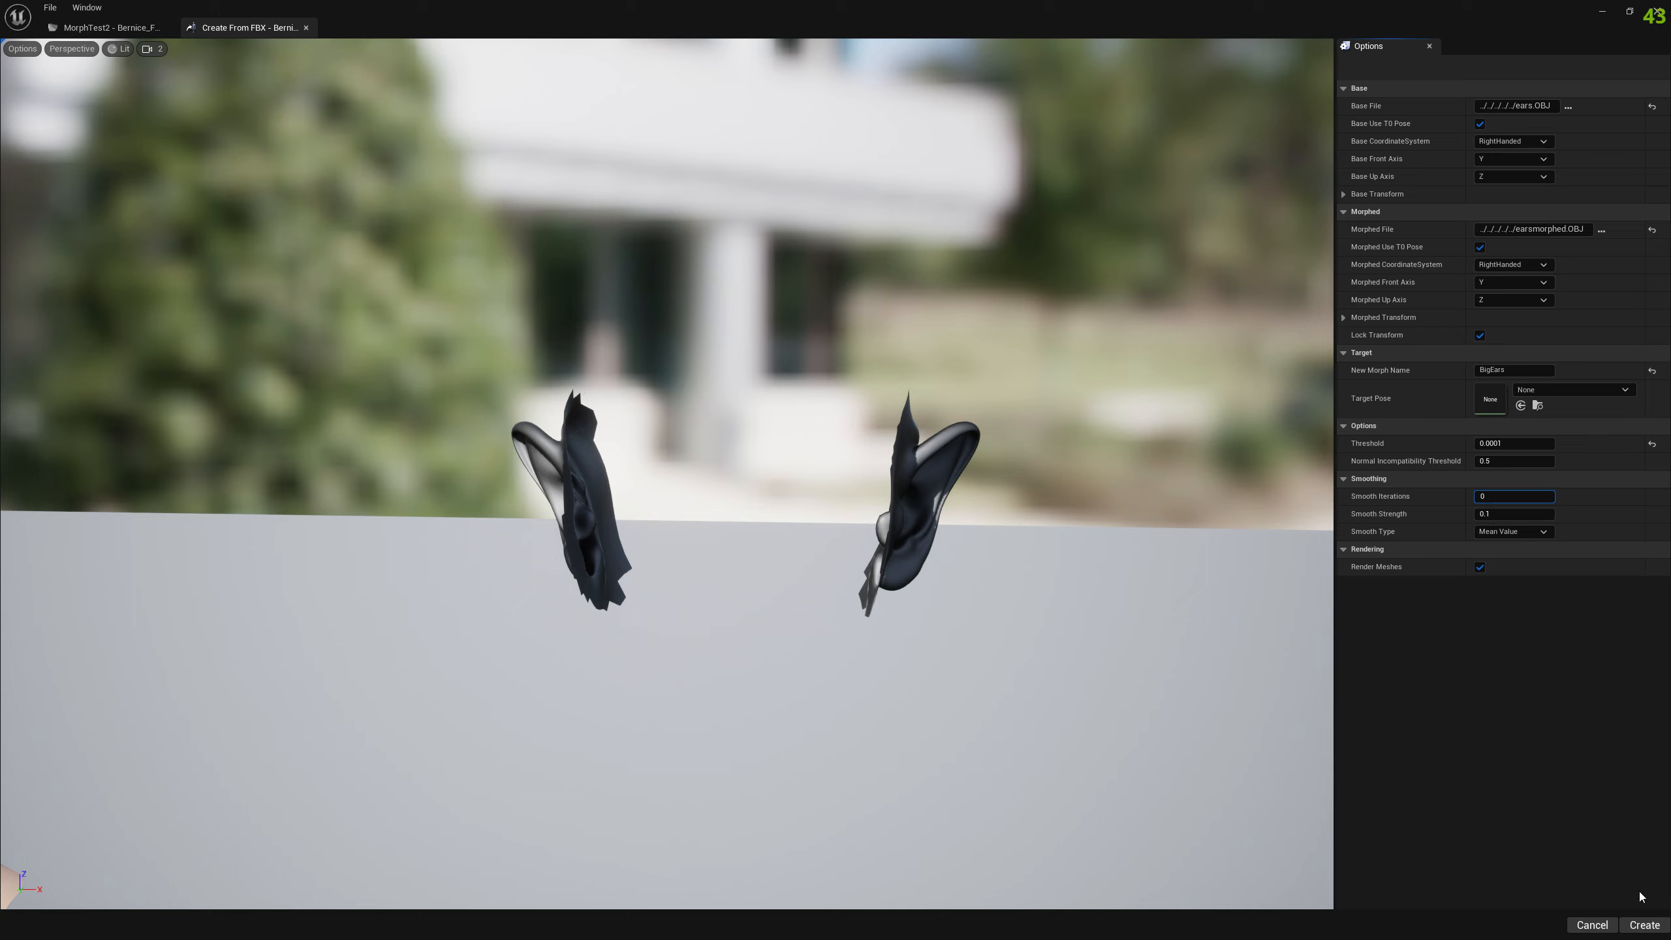
- Create the BigEars morph target from the two mesh files and load it onto the head in the Mesh Morpher viewport
{"action": "left_click", "coordinate": [1645, 926]}
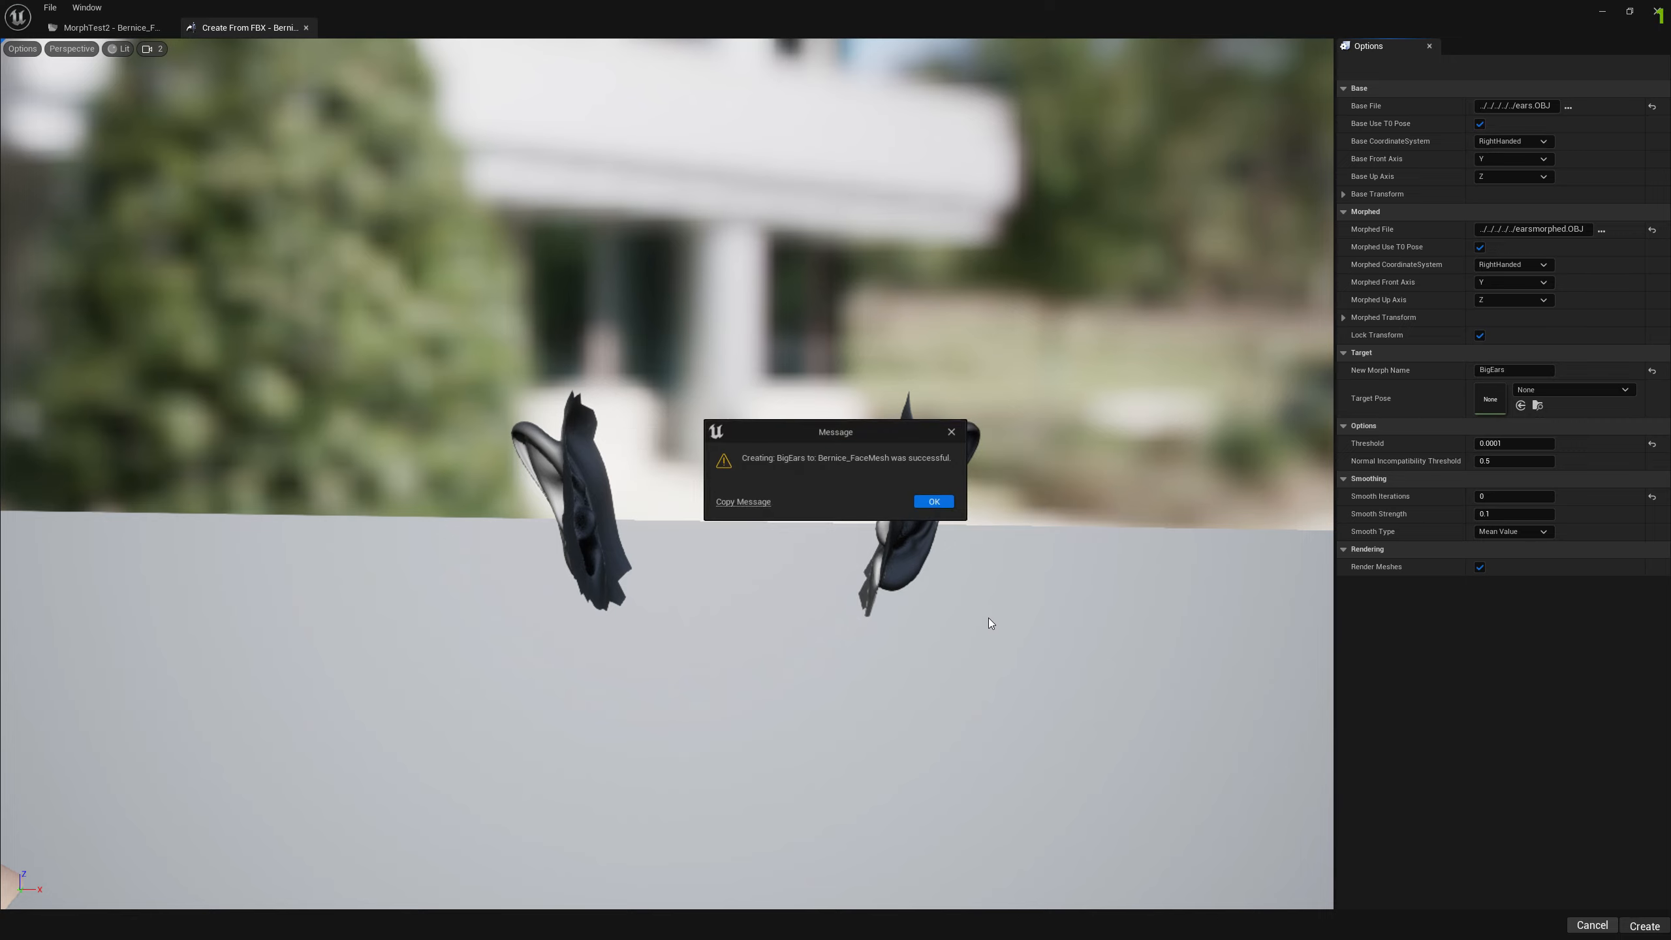
{"action": "left_click", "coordinate": [933, 503]}
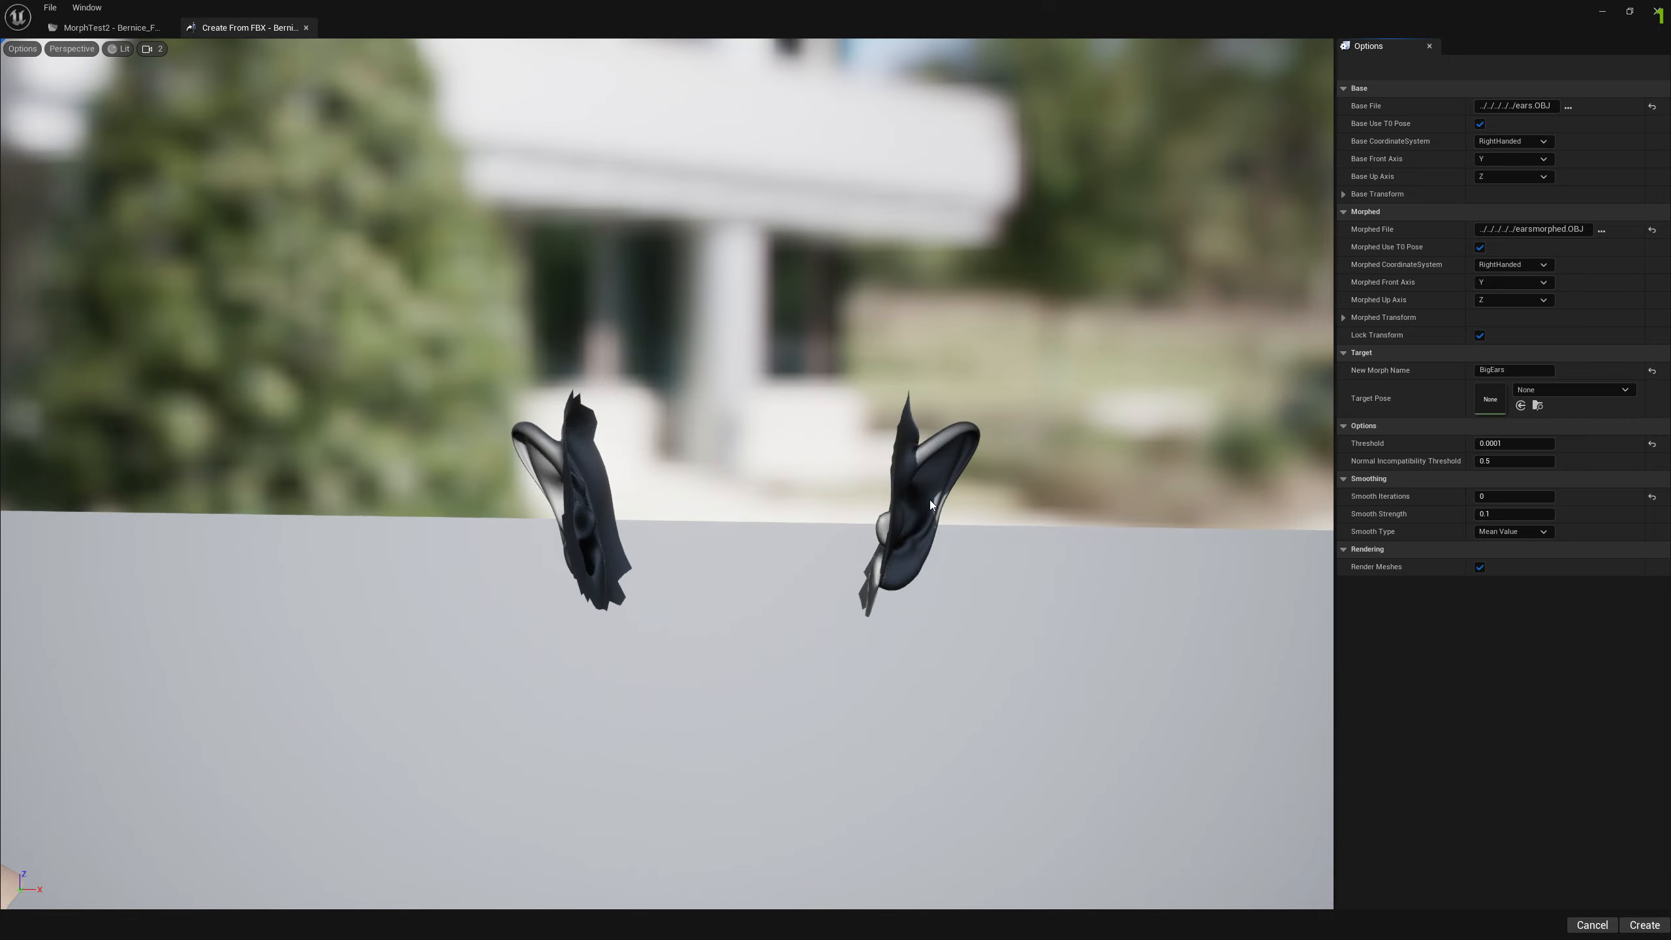
{"action": "left_click", "coordinate": [132, 28]}
{"action": "left_click", "coordinate": [1384, 325]}
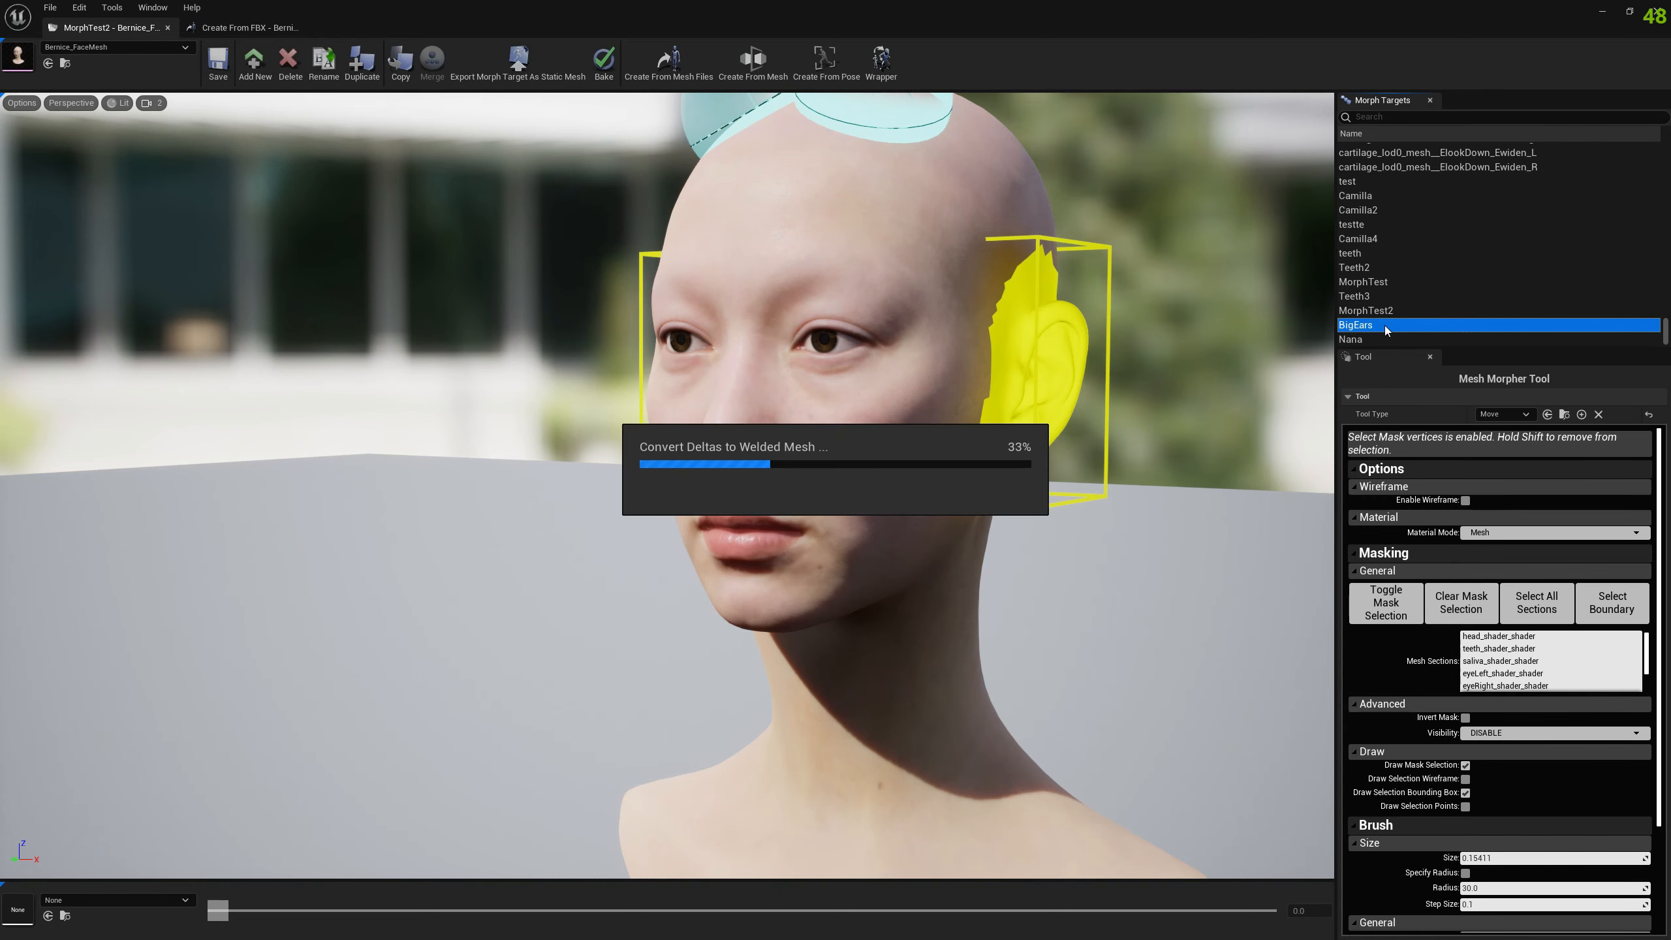
- Inspect the enlarged ears on the head from both sides, at a distance, close up and from the front
{"action": "left_click_drag", "start_coordinate": [1184, 368], "coordinate": [1375, 368], "text": "alt"}
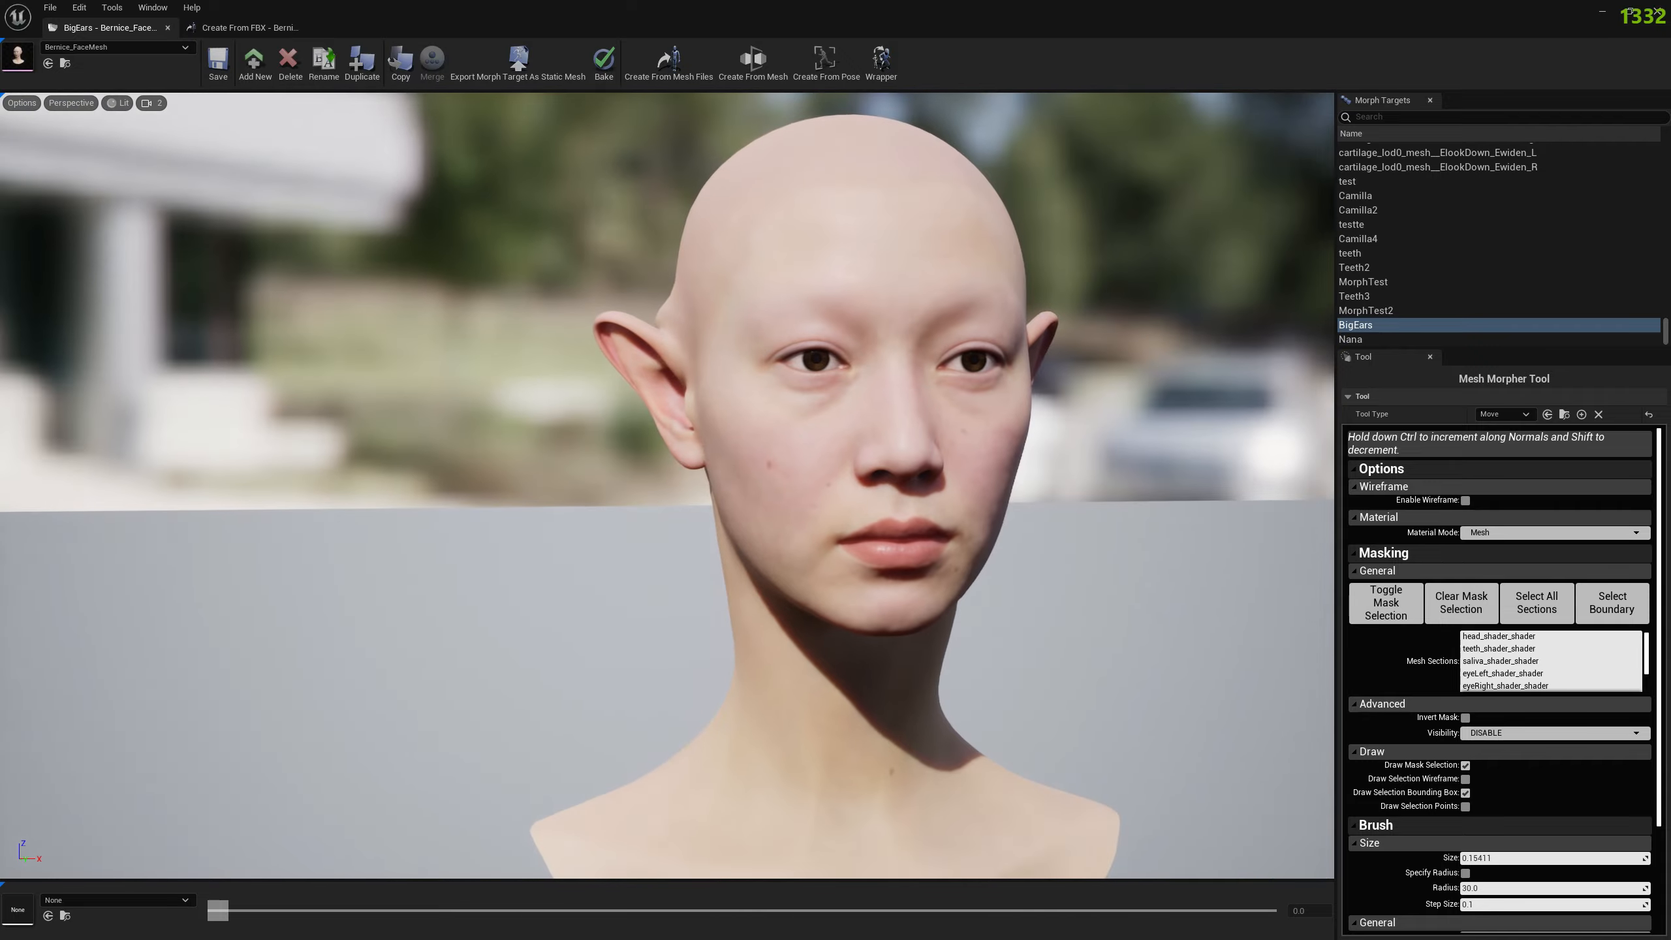
{"action": "scroll", "coordinate": [667, 486], "scroll_direction": "down", "scroll_amount": 2}
{"action": "left_click_drag", "start_coordinate": [667, 486], "coordinate": [520, 524], "text": "alt"}
{"action": "scroll", "coordinate": [395, 494], "scroll_direction": "down", "scroll_amount": 3}
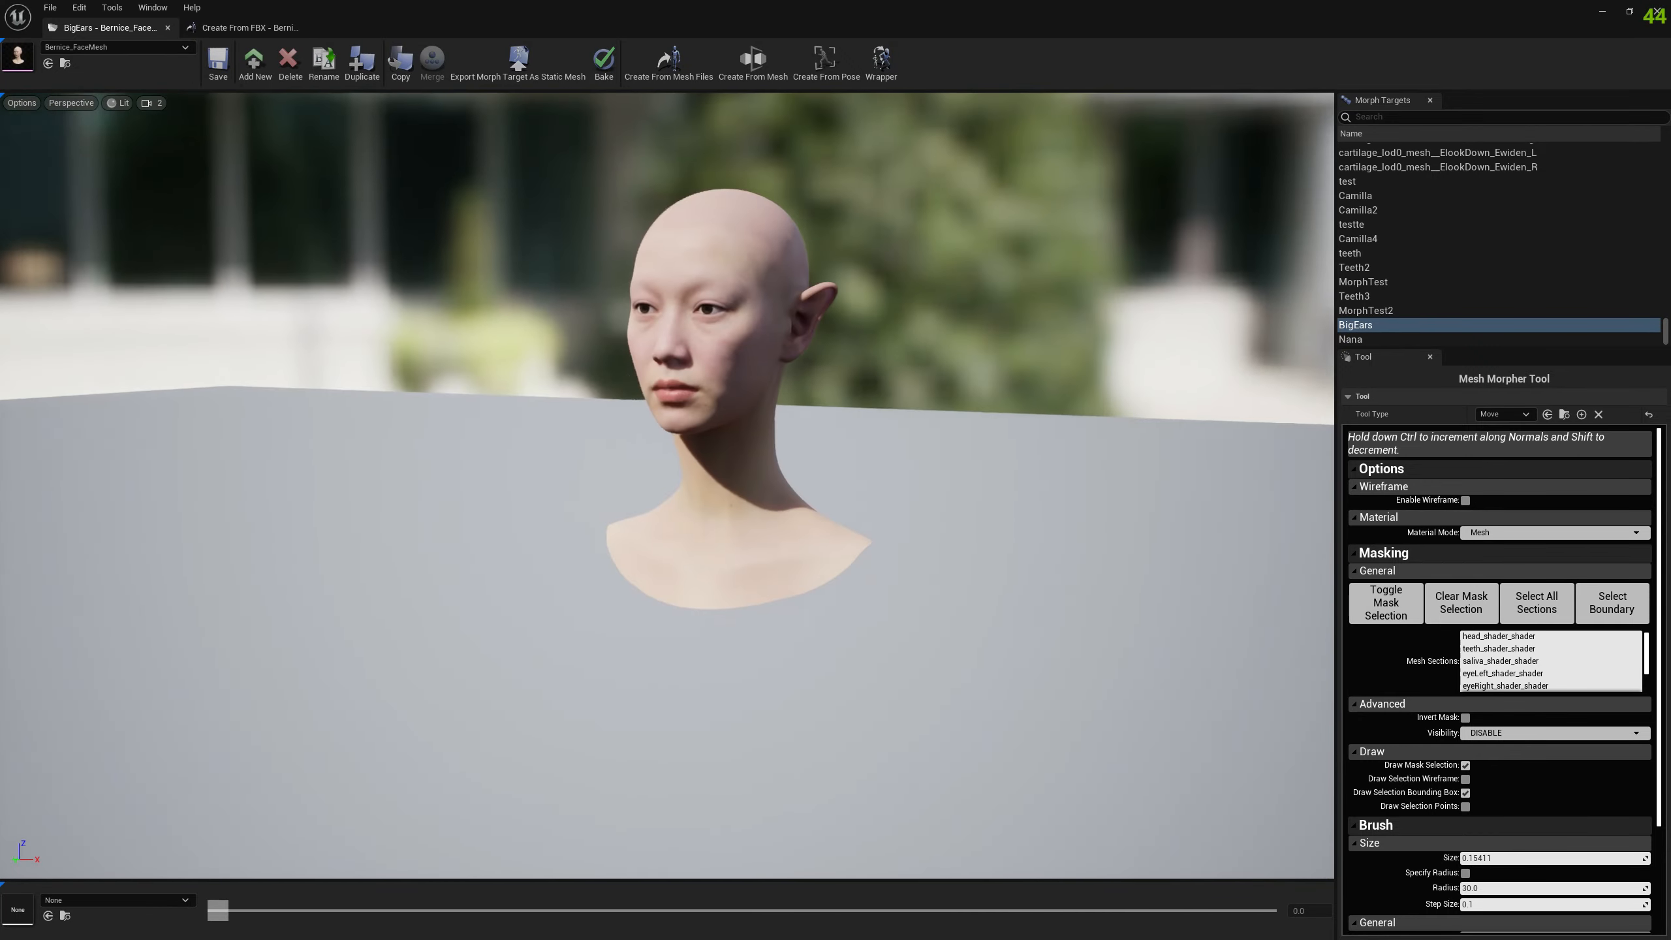
{"action": "key", "text": "w"}
{"action": "mouse_move", "coordinate": [1184, 367]}
{"action": "right_mouse_down"}
{"action": "mouse_move", "coordinate": [1066, 296]}
{"action": "mouse_move", "coordinate": [940, 263]}
{"action": "mouse_move", "coordinate": [835, 273]}
{"action": "right_mouse_up"}
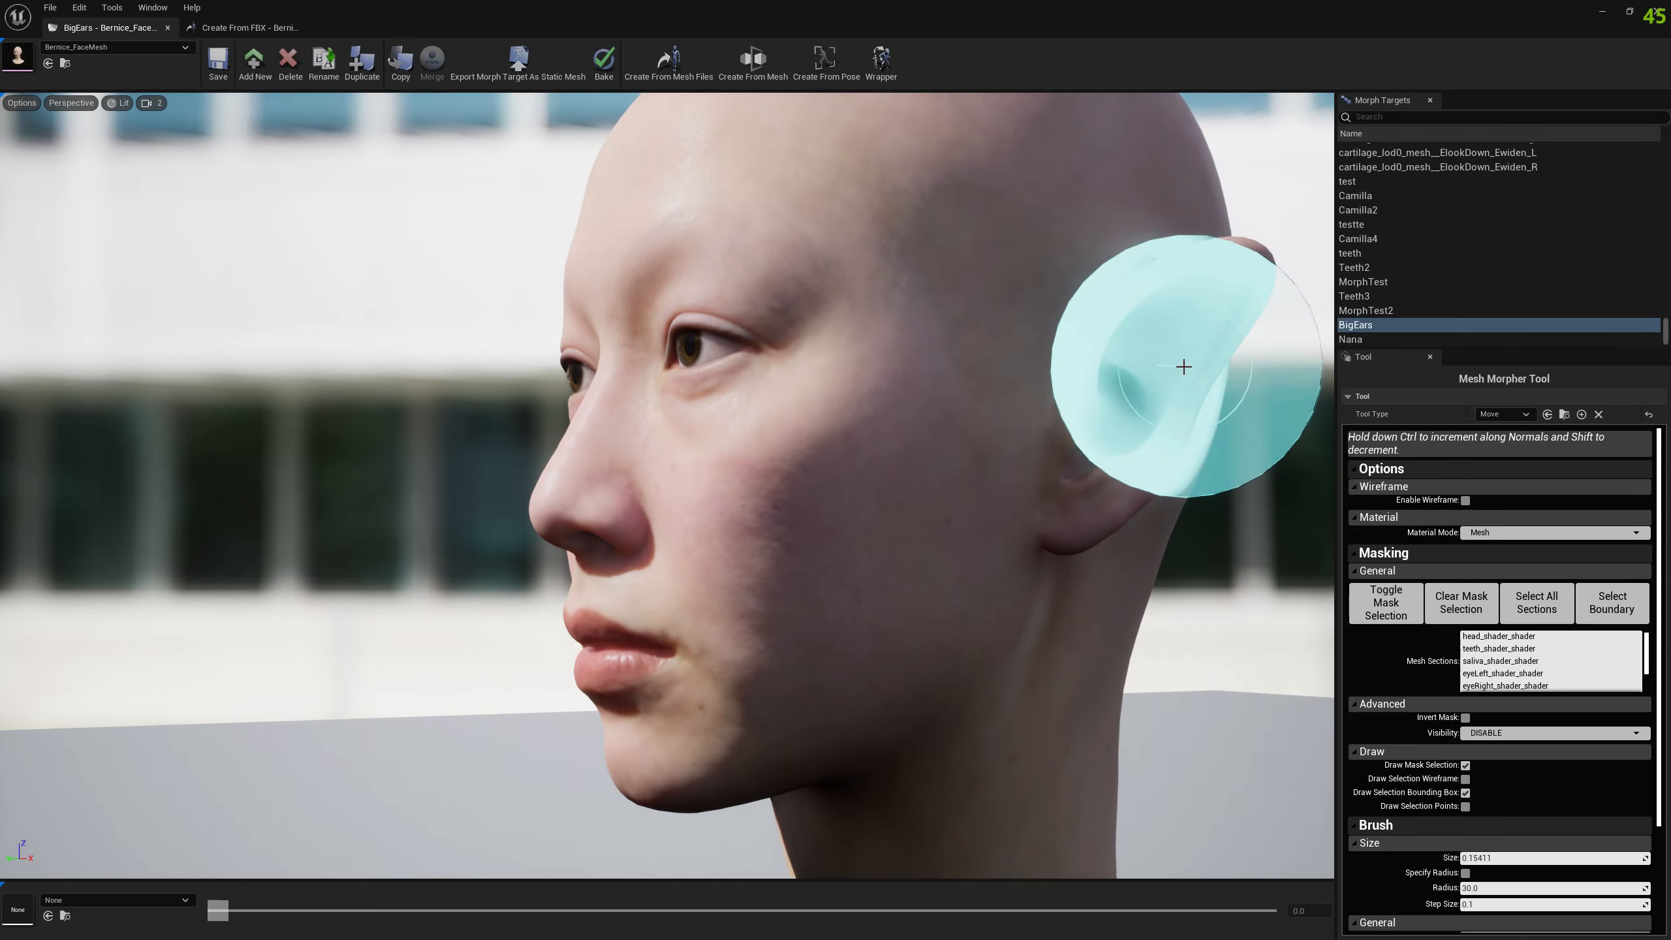
{"action": "key", "text": "a"}
{"action": "mouse_move", "coordinate": [1089, 396]}
{"action": "right_mouse_down"}
{"action": "mouse_move", "coordinate": [1224, 427]}
{"action": "mouse_move", "coordinate": [1303, 398]}
{"action": "right_mouse_up"}
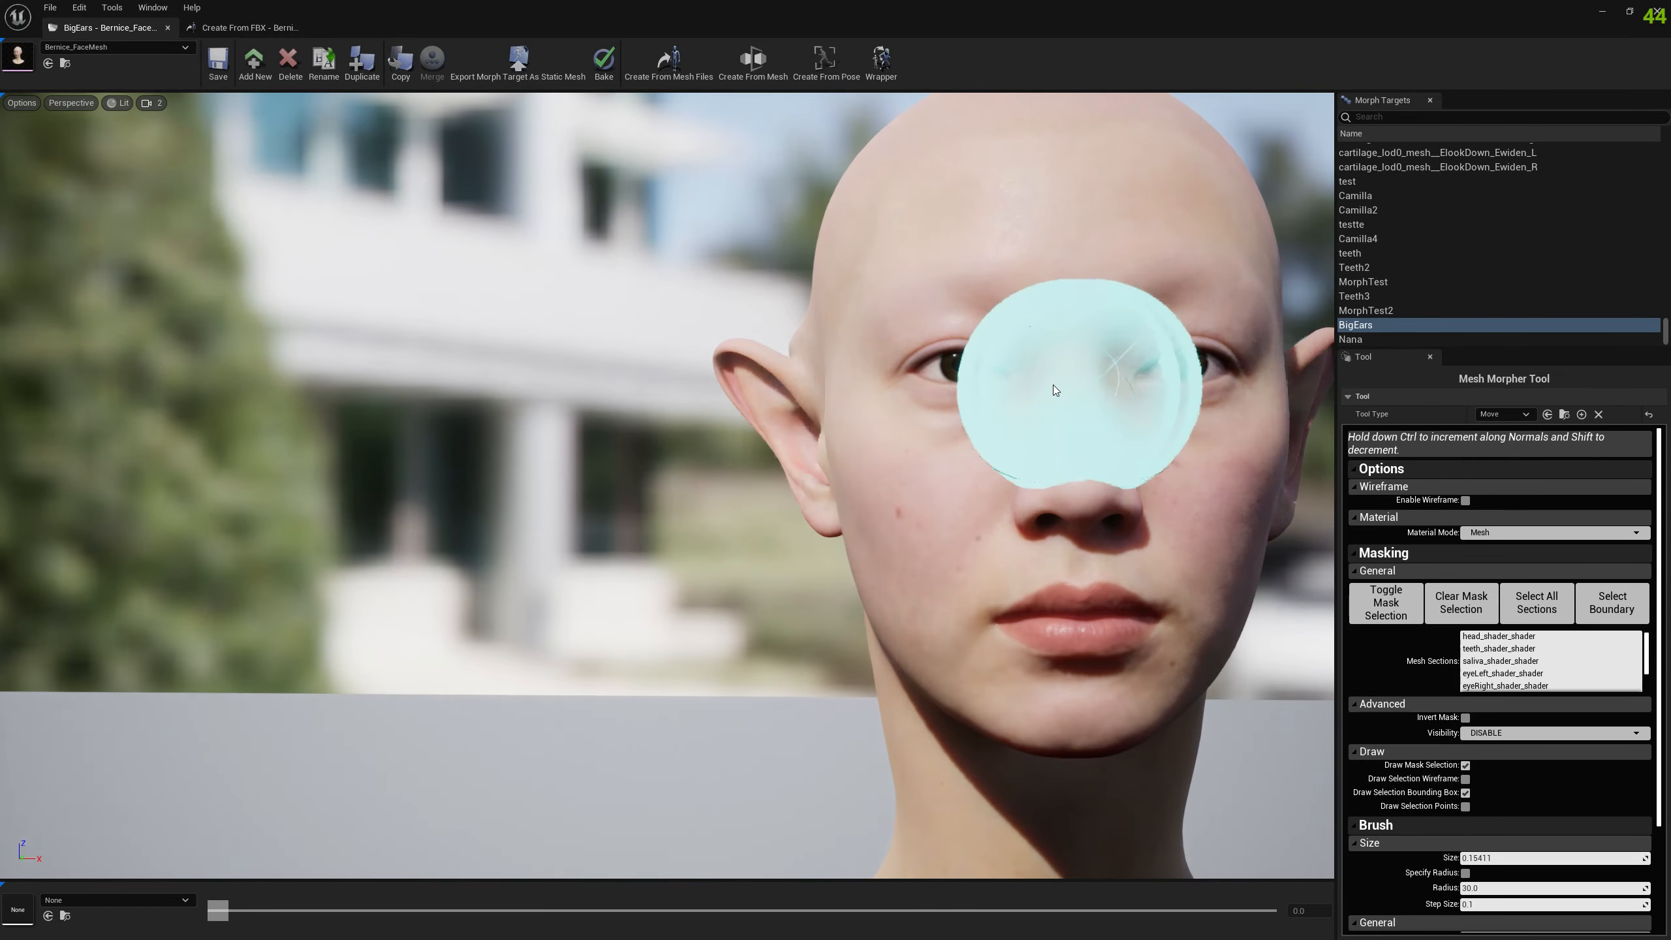
- Open the Bernice_FaceMesh asset in its own editor and set the BigEars morph target weight to 1.0
{"action": "double_click", "coordinate": [11, 58]}
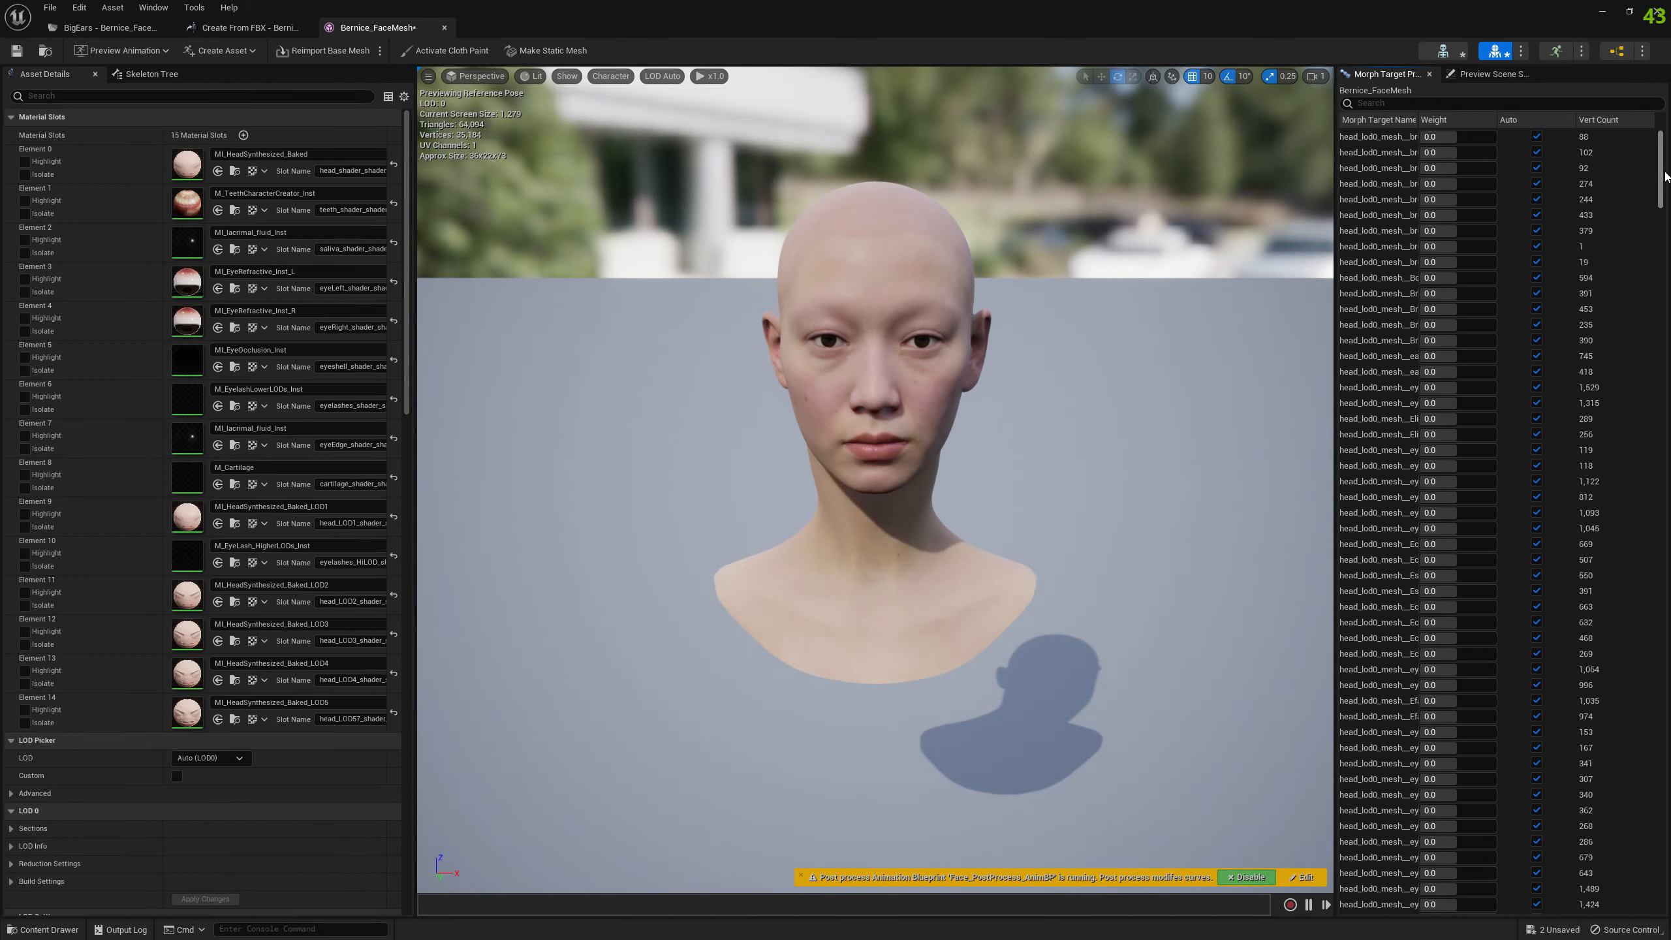
{"action": "left_click_drag", "start_coordinate": [1661, 175], "coordinate": [1622, 922]}
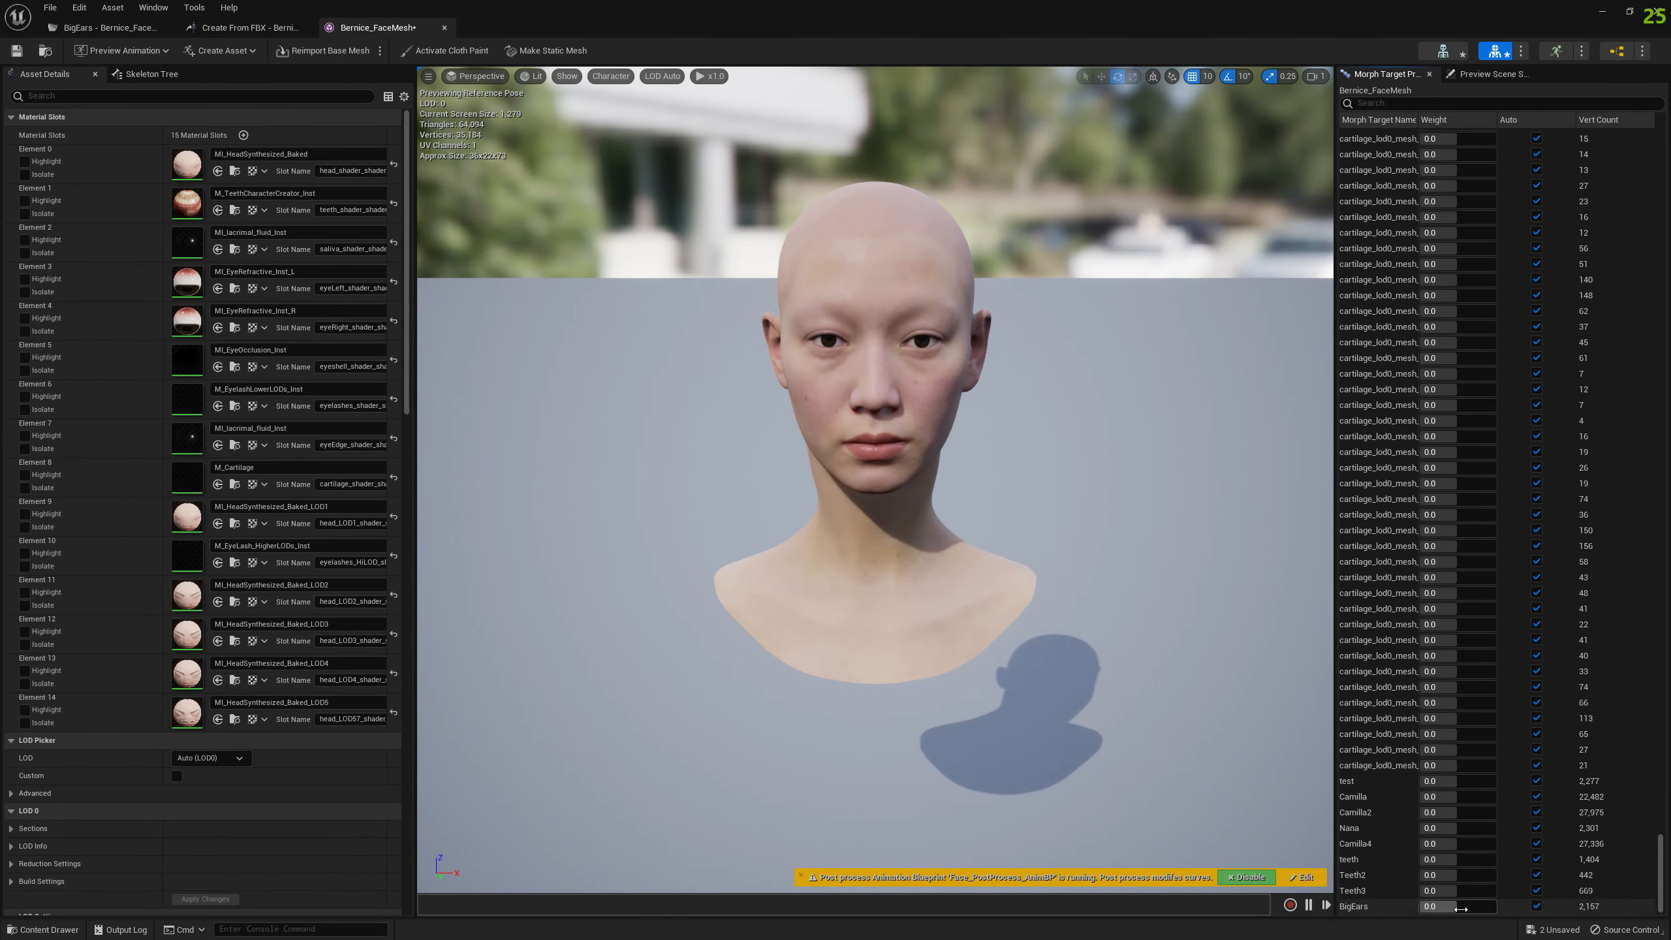
{"action": "left_click_drag", "start_coordinate": [1451, 908], "coordinate": [1496, 907]}
{"action": "scroll", "coordinate": [1189, 628], "scroll_direction": "up", "scroll_amount": 6}
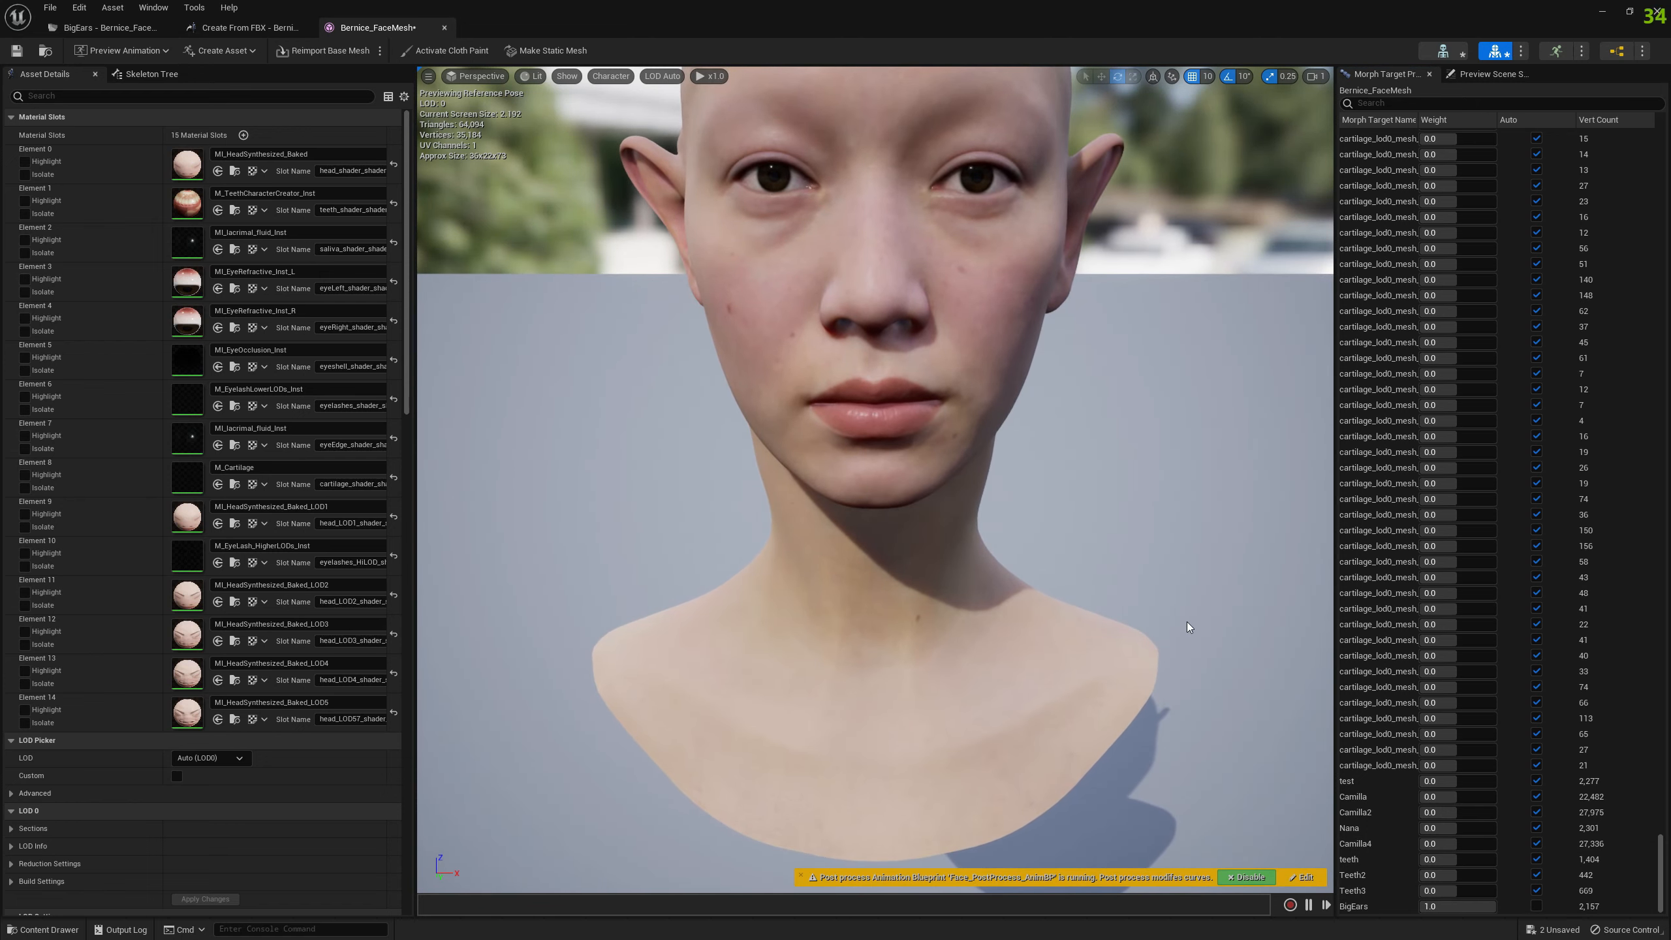
- Set the preview controller to Use Specific Animation and assign mh_arkit_mapping_anim as the preview animation
{"action": "left_click", "coordinate": [1494, 74]}
{"action": "left_click", "coordinate": [1543, 173]}
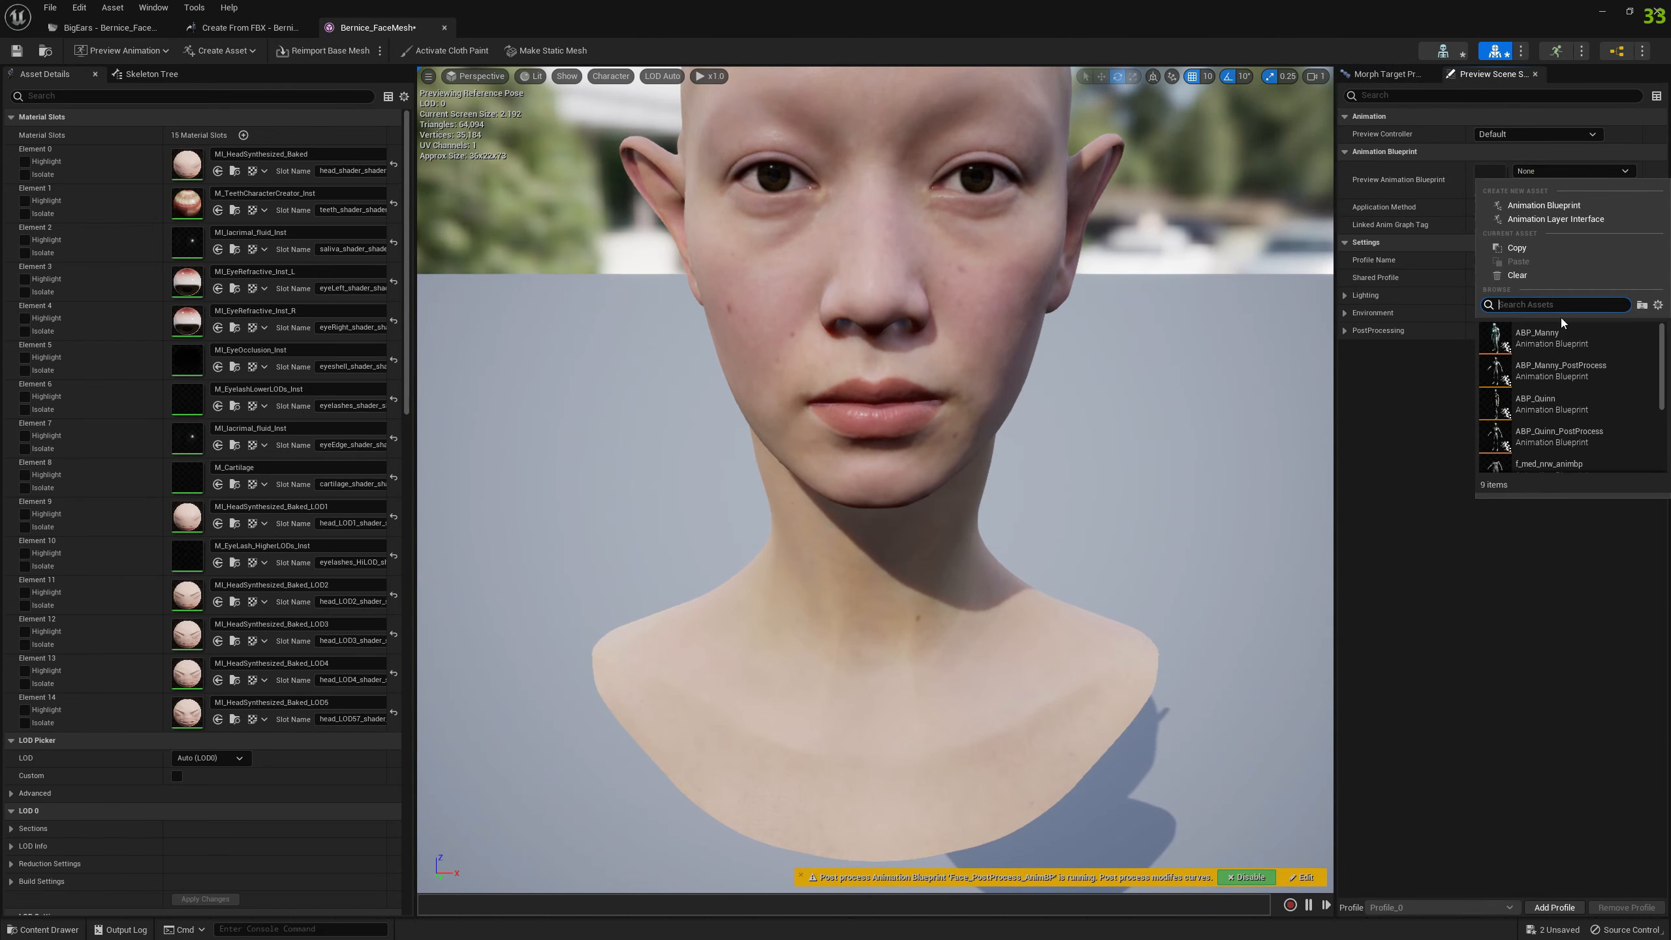
{"action": "left_click", "coordinate": [1527, 134]}
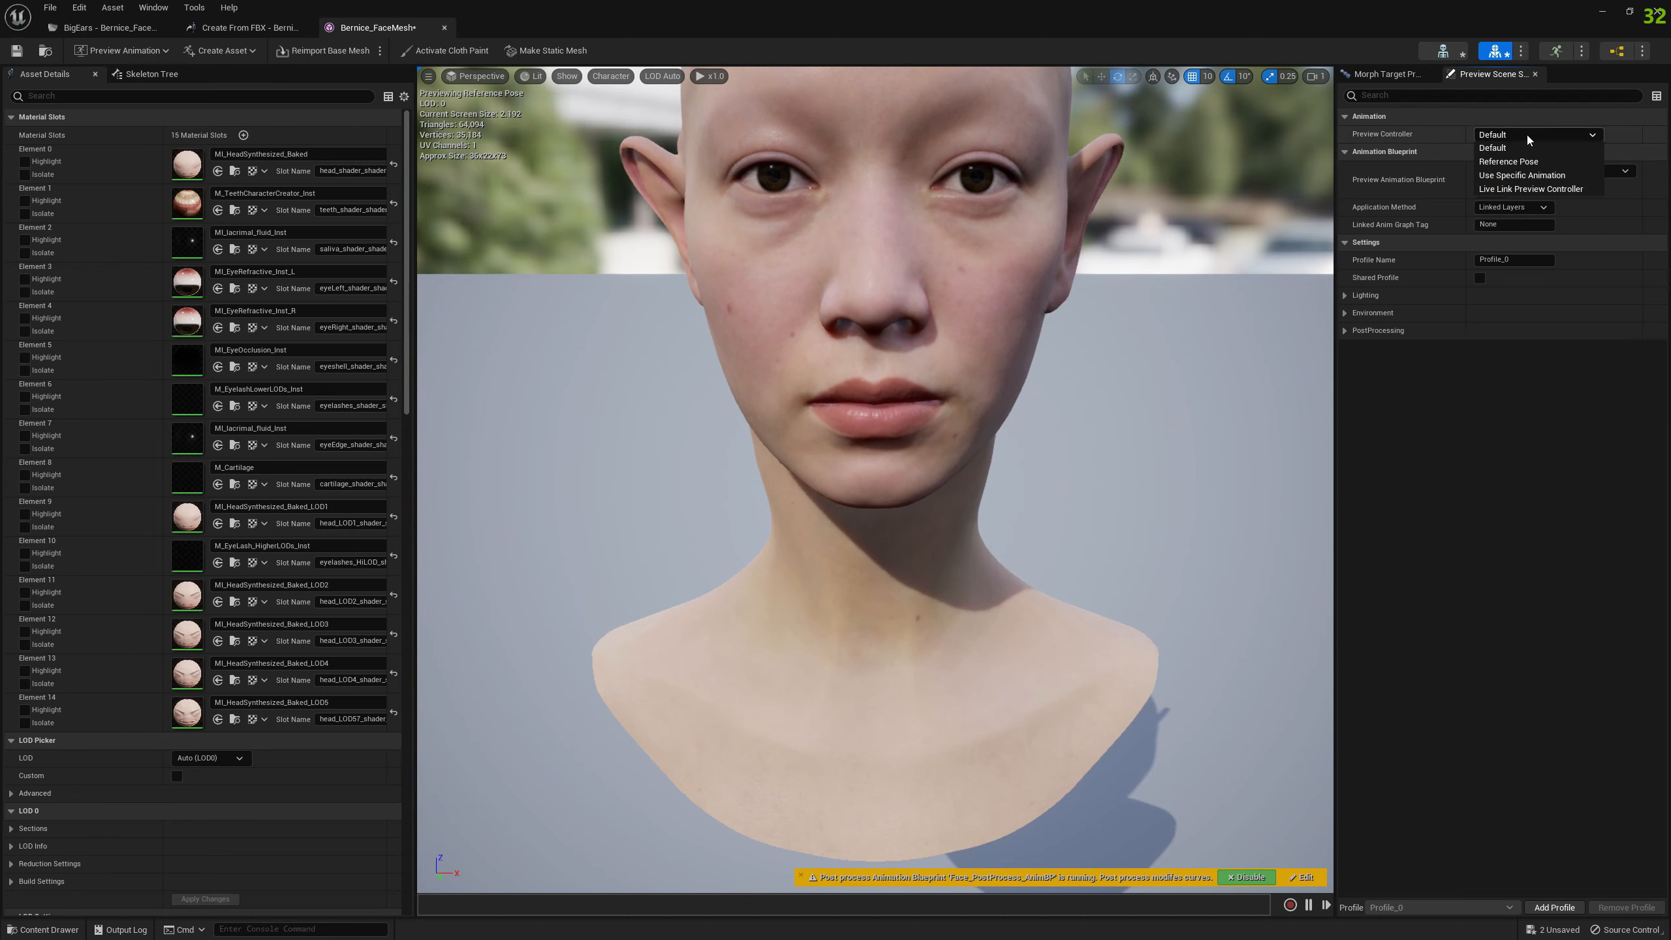
{"action": "left_click", "coordinate": [1519, 177]}
{"action": "left_click", "coordinate": [1555, 155]}
{"action": "left_click", "coordinate": [1558, 278]}
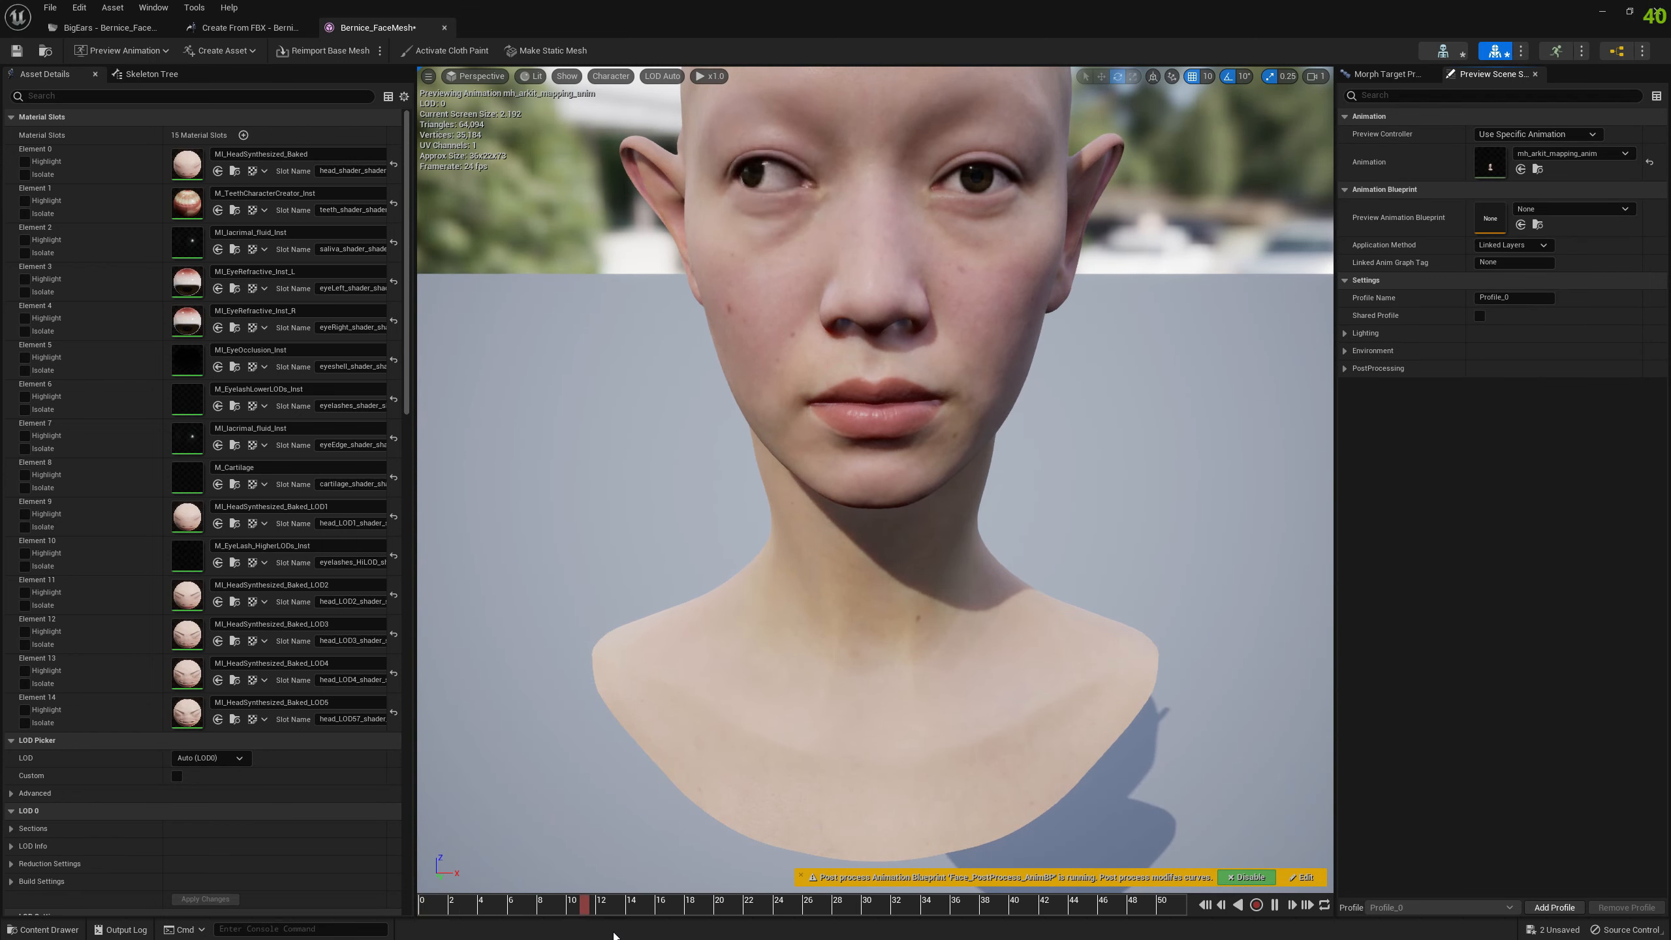